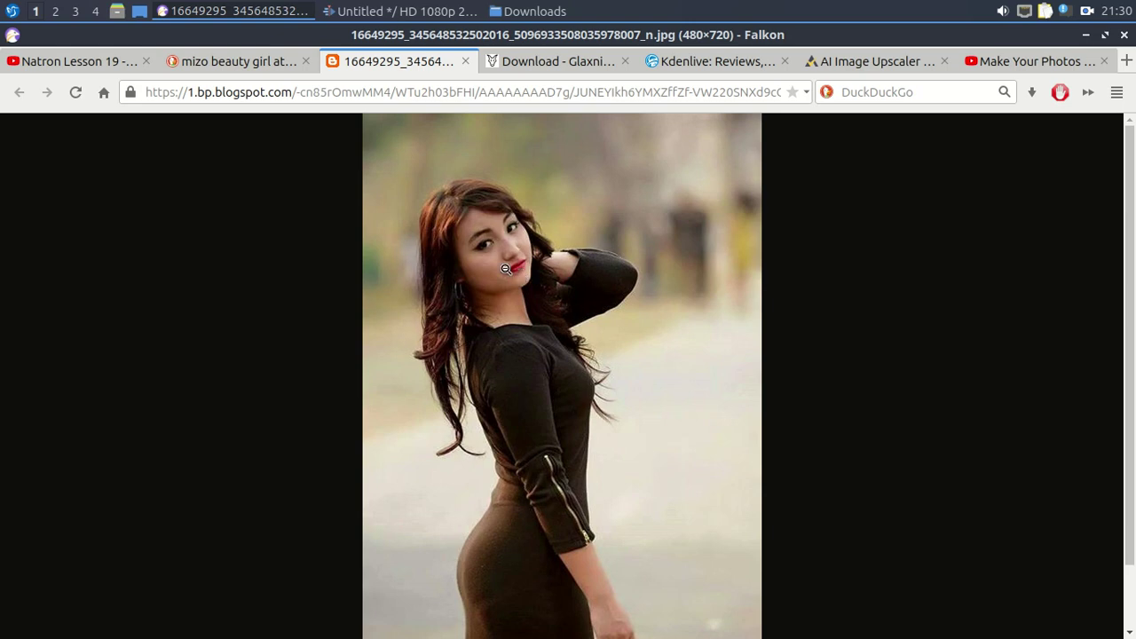
Step: Zoom the 480×720 portrait tab to 220% to inspect it, then return to the 'mizo beauty girl' results
{"action": "key", "text": "ctrl+plus"}
{"action": "key", "text": "ctrl+plus"}
{"action": "key", "text": "ctrl+plus"}
{"action": "key", "text": "ctrl+plus"}
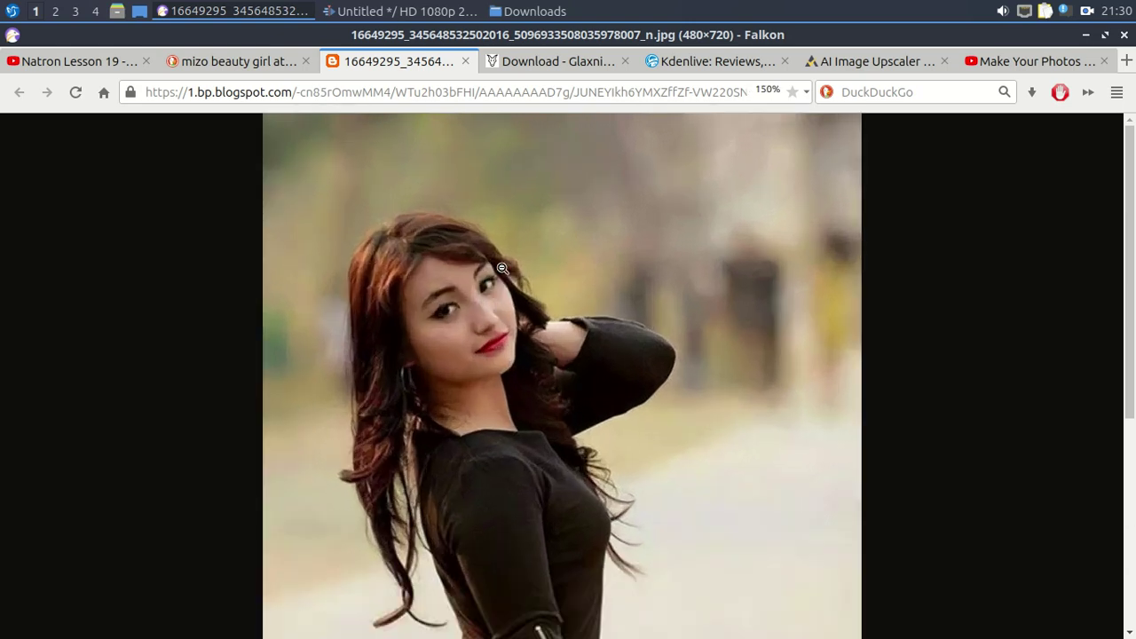
{"action": "key", "text": "ctrl+plus"}
{"action": "key", "text": "ctrl+plus"}
{"action": "key", "text": "ctrl+plus"}
{"action": "scroll", "coordinate": [473, 297], "scroll_direction": "down", "scroll_amount": 3}
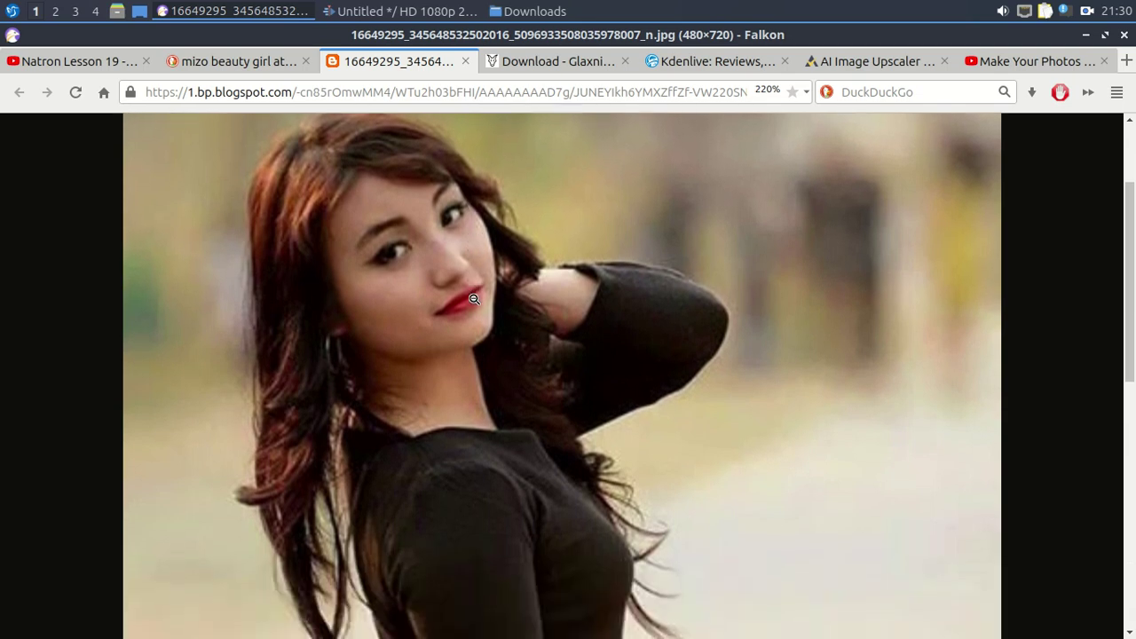
{"action": "scroll", "coordinate": [474, 298], "scroll_direction": "up", "scroll_amount": 3}
{"action": "left_click", "coordinate": [233, 61]}
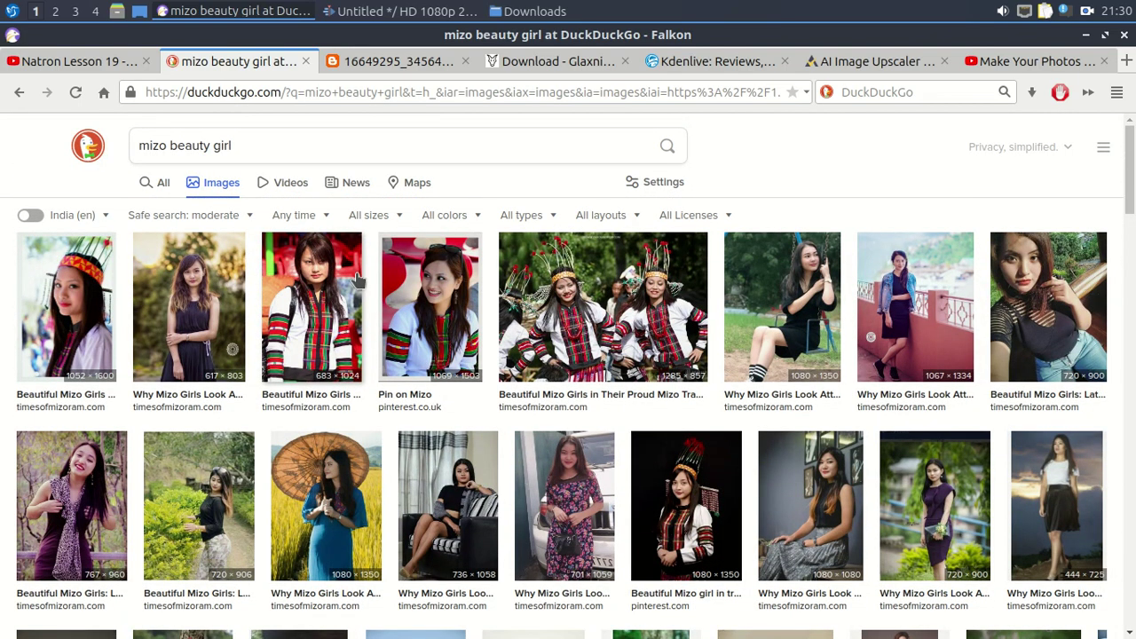
Step: Find the black-dress 480×720 portrait in the image results and open its details
{"action": "scroll", "coordinate": [357, 279], "scroll_direction": "down", "scroll_amount": 2}
{"action": "scroll", "coordinate": [222, 213], "scroll_direction": "up", "scroll_amount": 2}
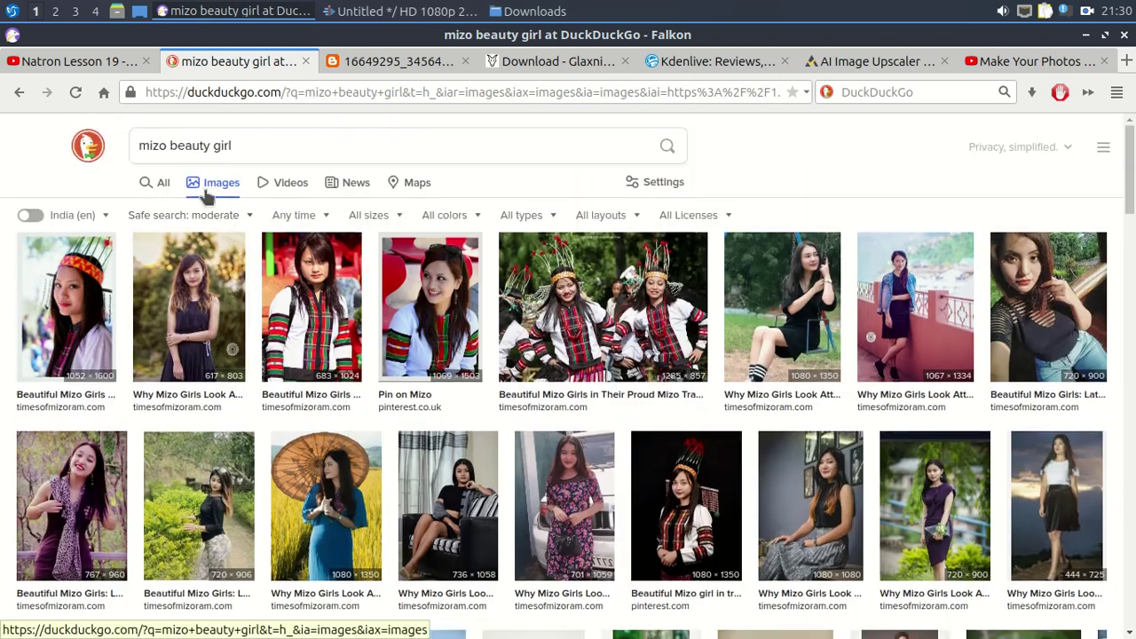
{"action": "left_click", "coordinate": [175, 154]}
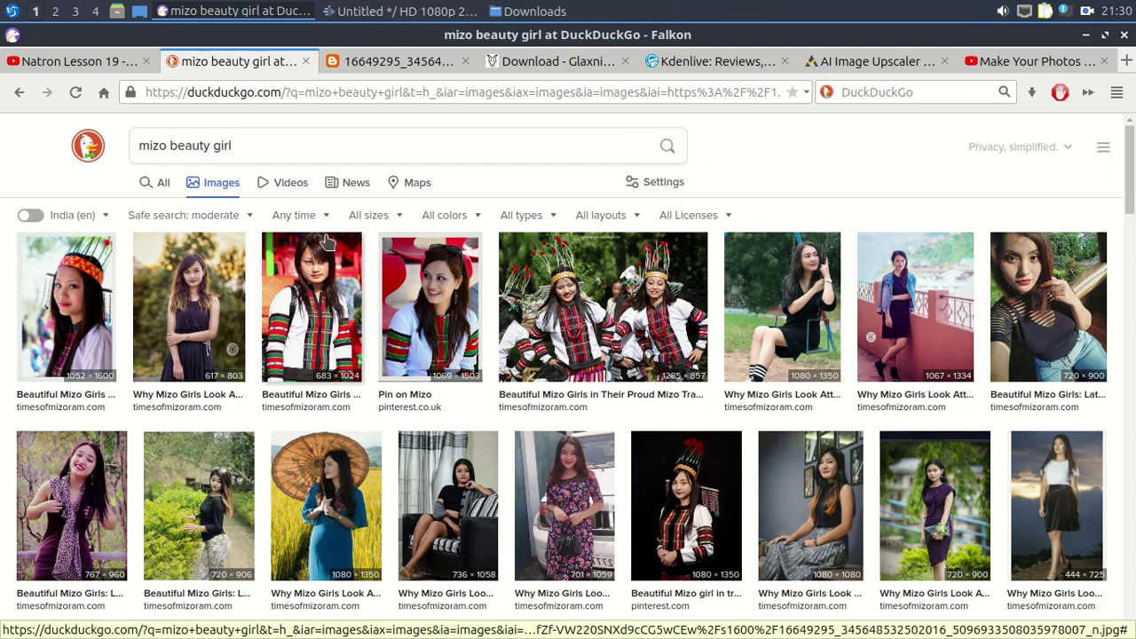
{"action": "scroll", "coordinate": [328, 238], "scroll_direction": "down", "scroll_amount": 2}
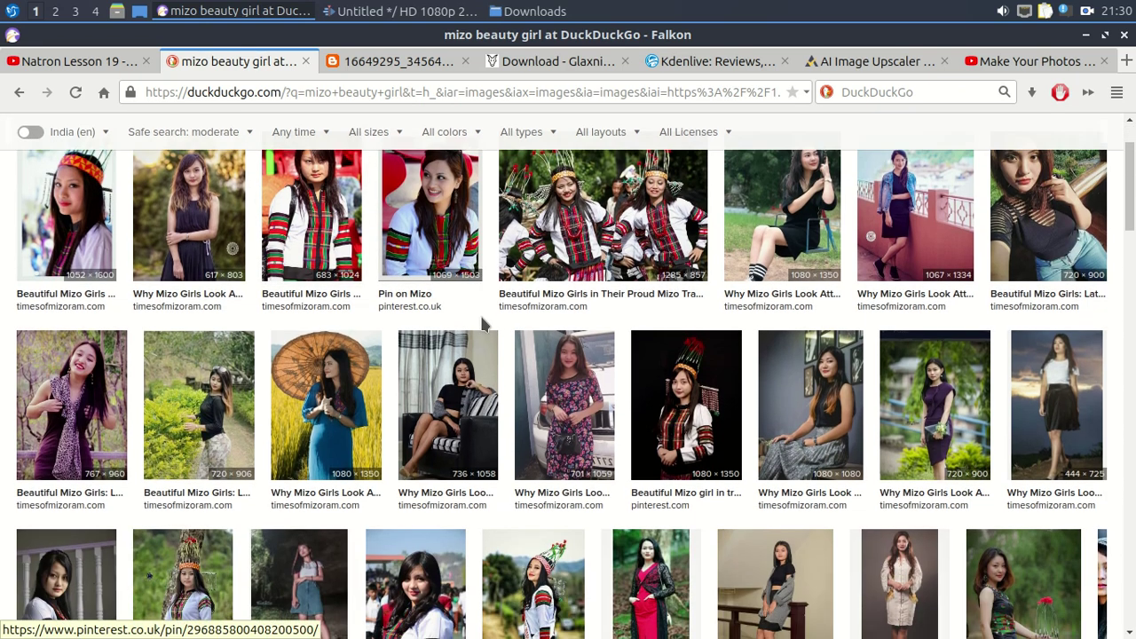
{"action": "scroll", "coordinate": [530, 343], "scroll_direction": "down", "scroll_amount": 4}
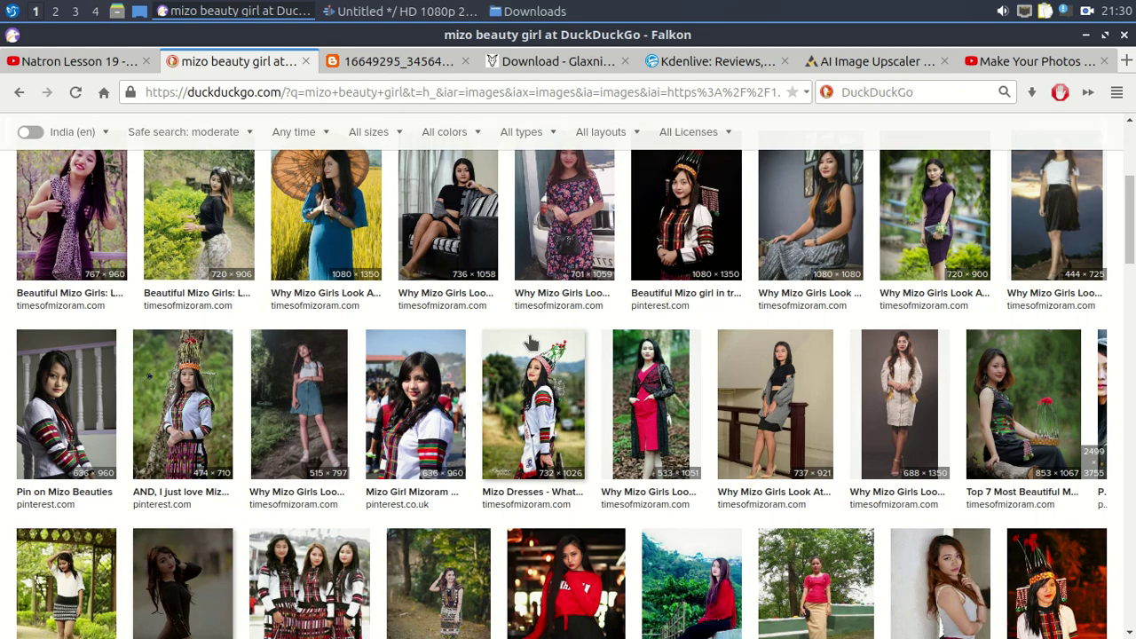
{"action": "scroll", "coordinate": [529, 343], "scroll_direction": "down", "scroll_amount": 3}
{"action": "left_click", "coordinate": [182, 319]}
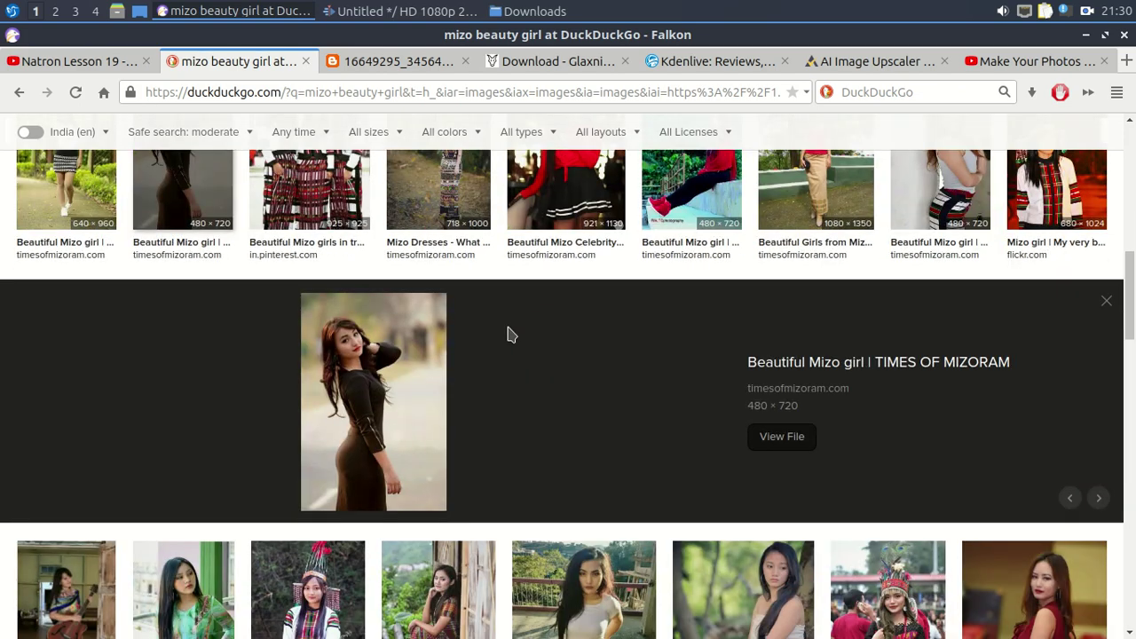
Step: Scroll further down the 'mizo beauty girl' image results
{"action": "scroll", "coordinate": [510, 334], "scroll_direction": "down", "scroll_amount": 5}
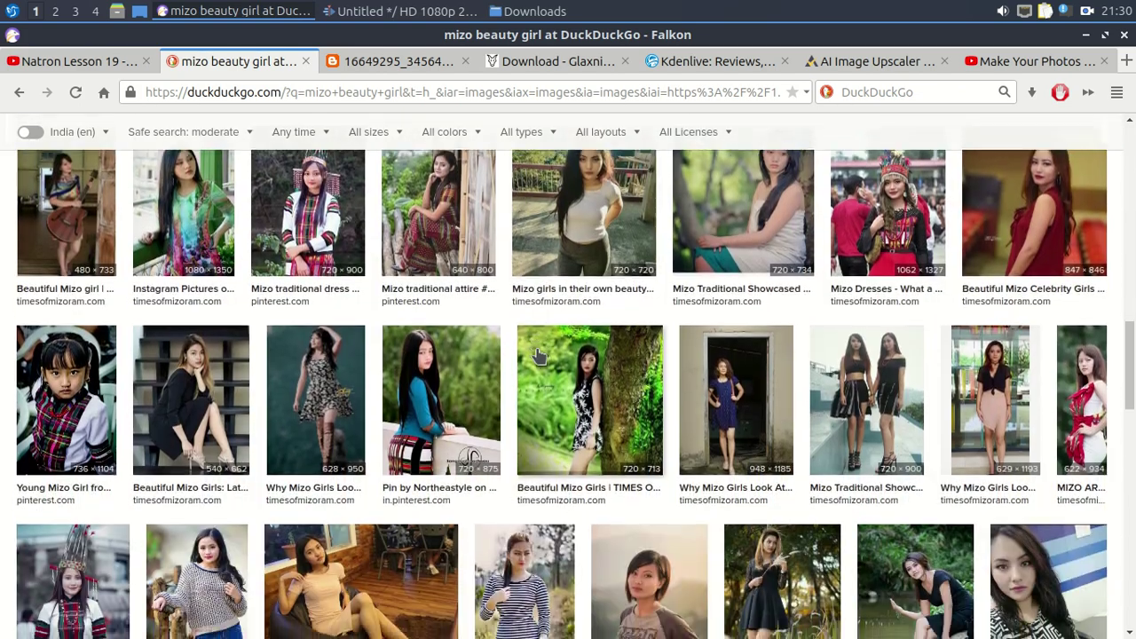
{"action": "scroll", "coordinate": [568, 359], "scroll_direction": "down", "scroll_amount": 3}
{"action": "scroll", "coordinate": [592, 364], "scroll_direction": "down", "scroll_amount": 2}
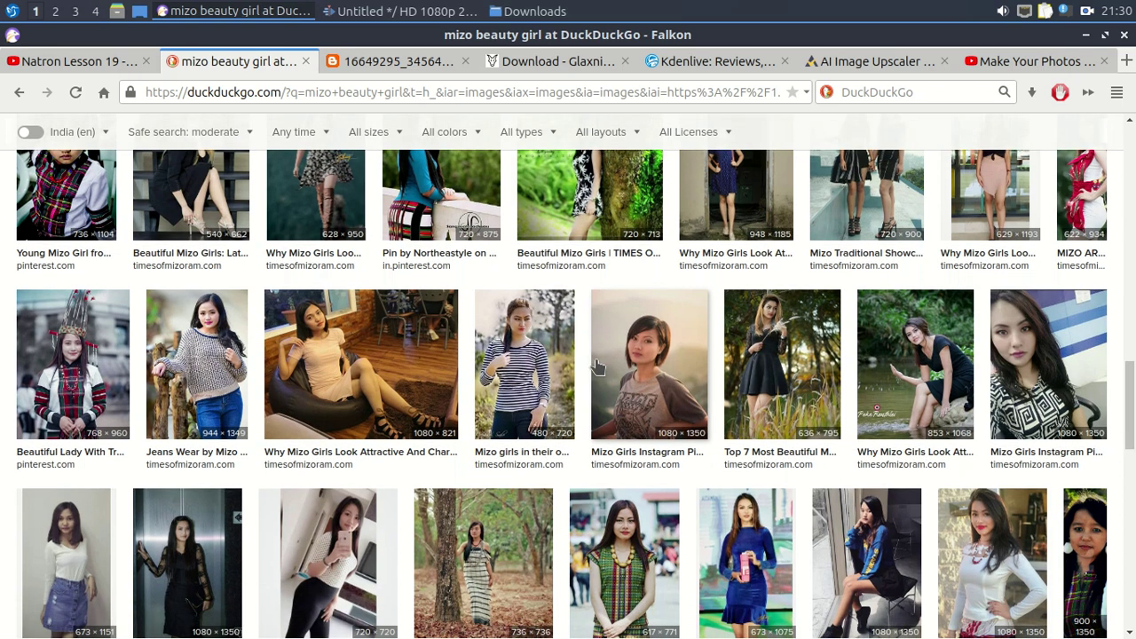
{"action": "scroll", "coordinate": [597, 365], "scroll_direction": "down", "scroll_amount": 2}
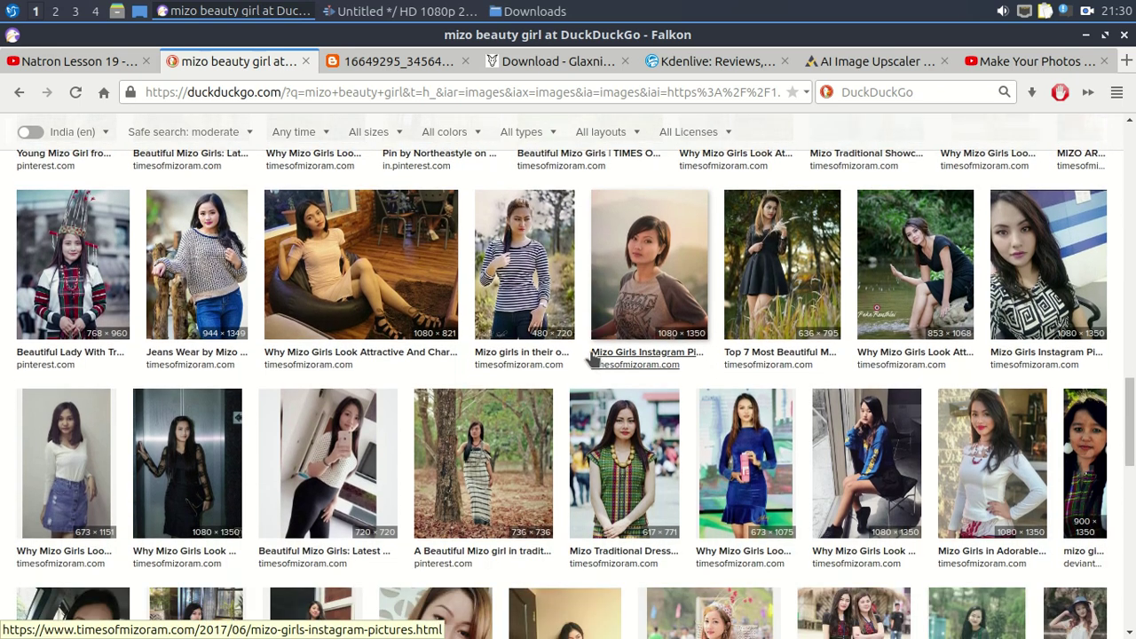
{"action": "scroll", "coordinate": [593, 360], "scroll_direction": "down", "scroll_amount": 2}
{"action": "scroll", "coordinate": [596, 355], "scroll_direction": "down", "scroll_amount": 2}
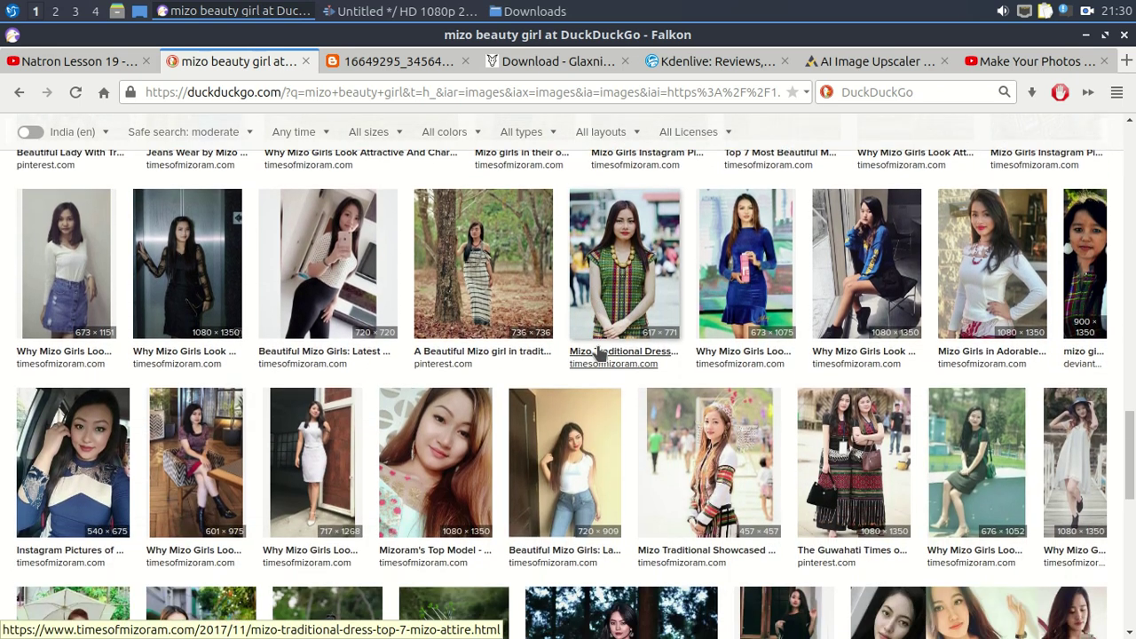
{"action": "scroll", "coordinate": [525, 184], "scroll_direction": "down", "scroll_amount": 2}
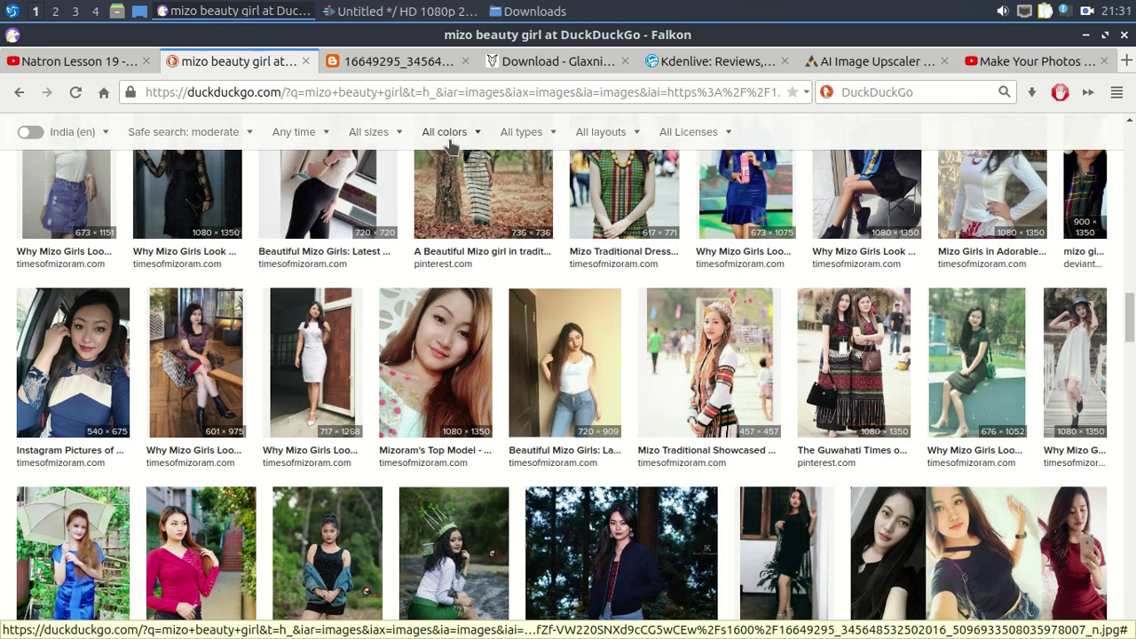
Step: Briefly raise and minimize the Downloads folder, then switch to the AVAide AI Image Upscaler tab
{"action": "left_click", "coordinate": [530, 10]}
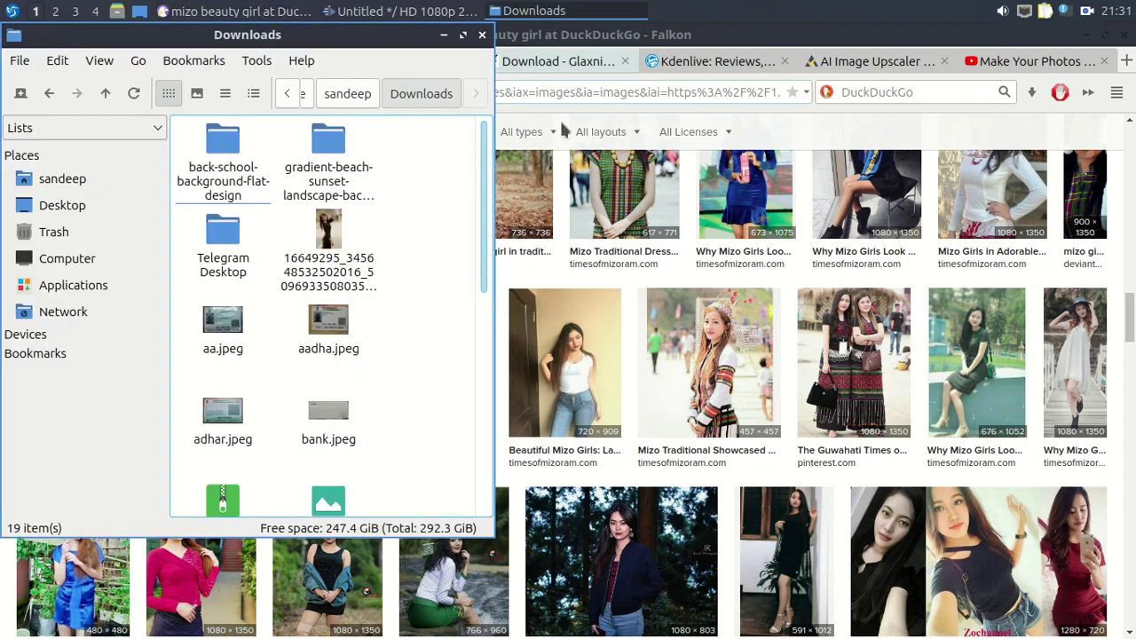
{"action": "left_click", "coordinate": [442, 35]}
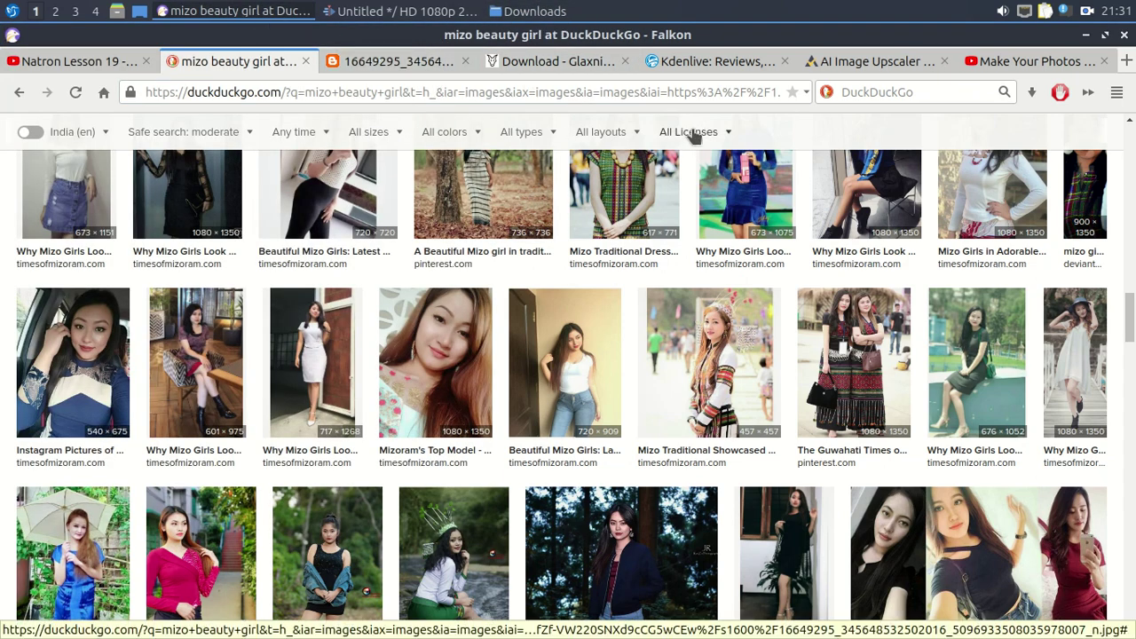
{"action": "left_click", "coordinate": [836, 70]}
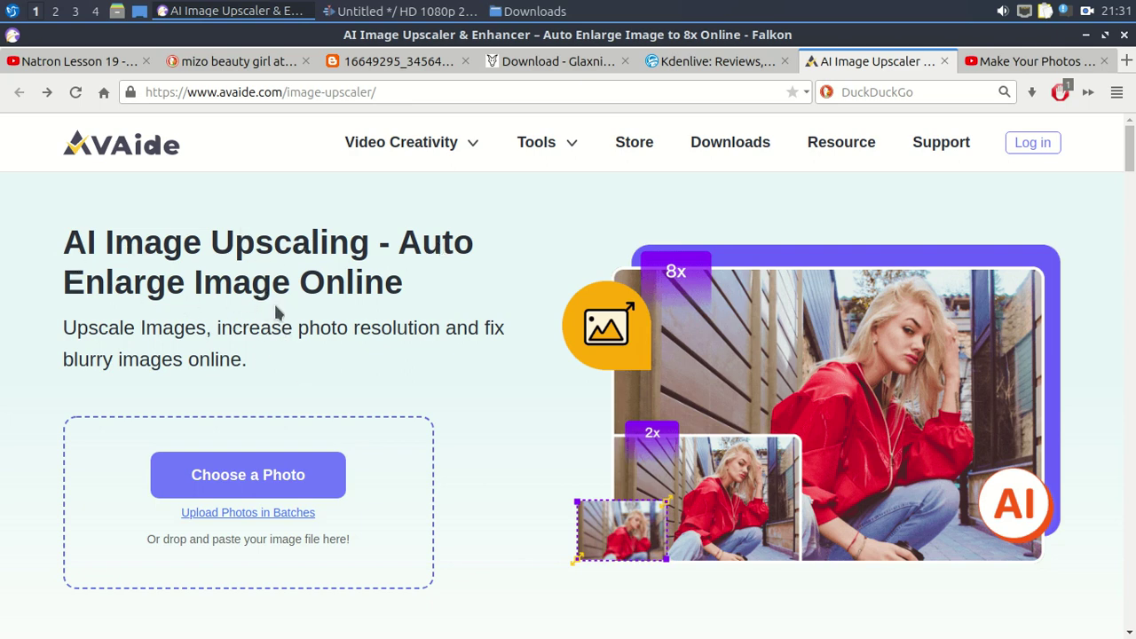
{"action": "scroll", "coordinate": [325, 310], "scroll_direction": "down", "scroll_amount": 1}
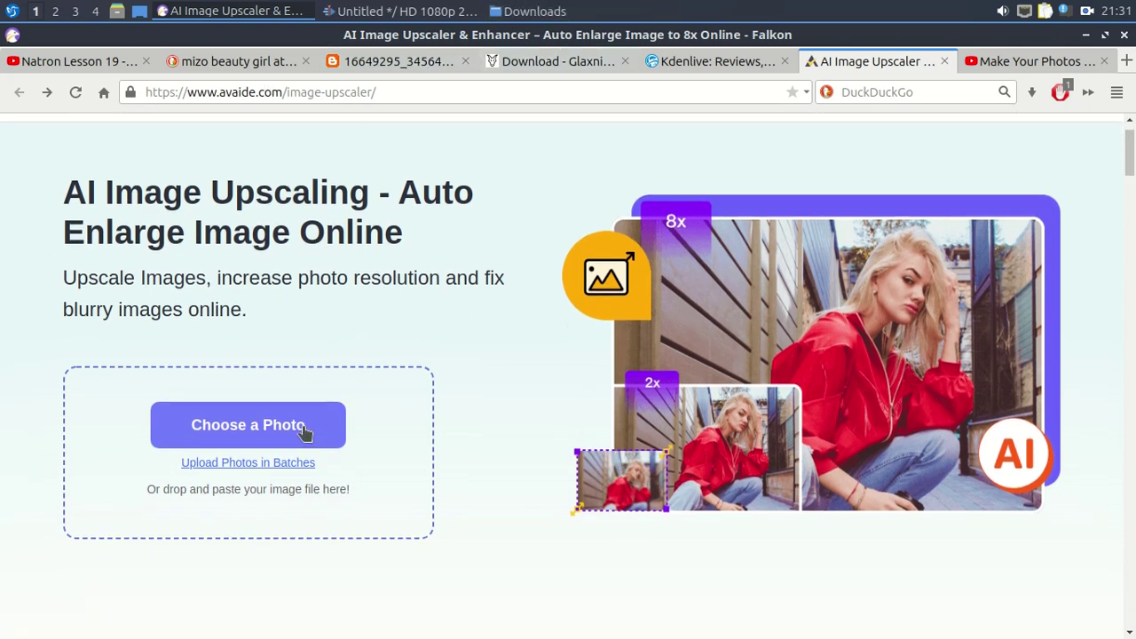
Step: Drag the portrait JPEG from Downloads onto AVAide's Choose a Photo area to get a 960×1440 preview
{"action": "left_click", "coordinate": [530, 10]}
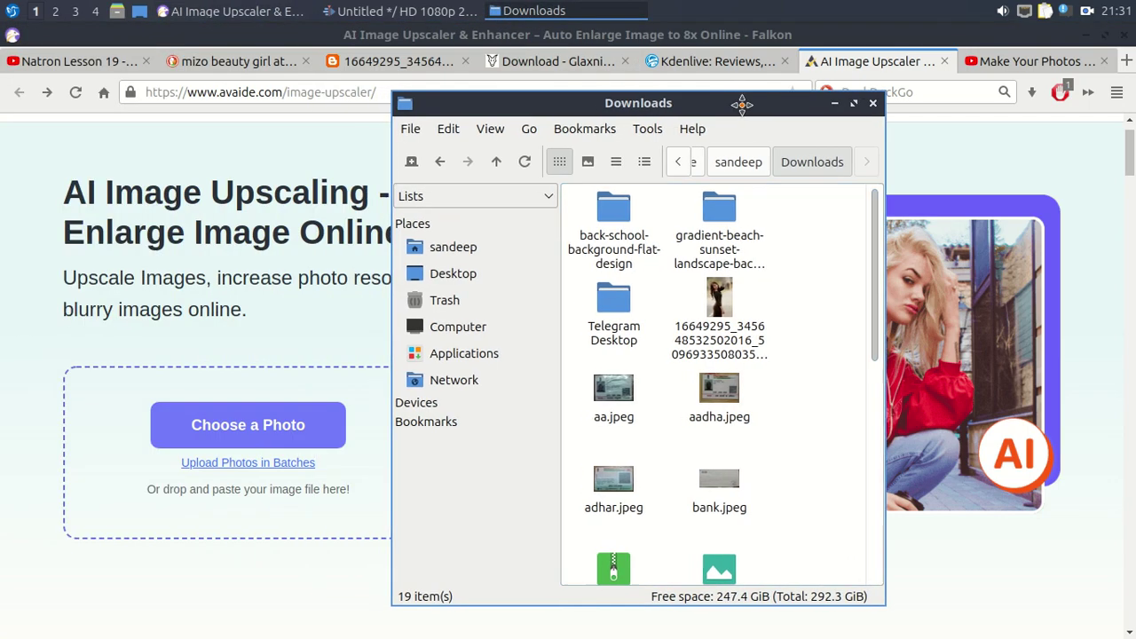
{"action": "left_click_drag", "start_coordinate": [351, 45], "coordinate": [881, 93]}
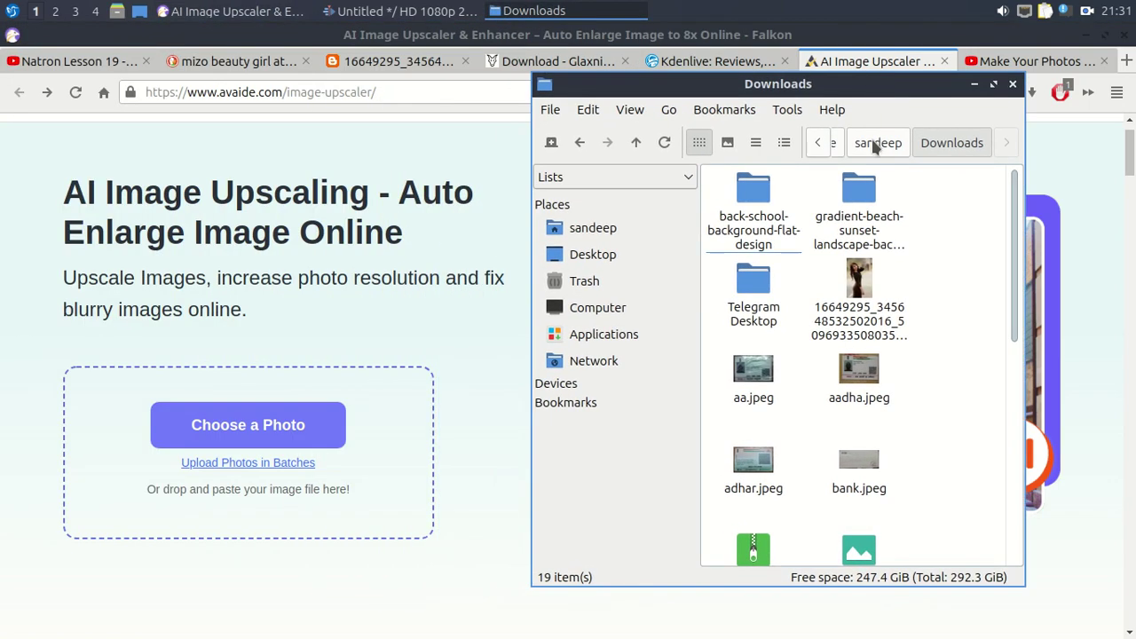
{"action": "left_click_drag", "start_coordinate": [858, 284], "coordinate": [257, 419]}
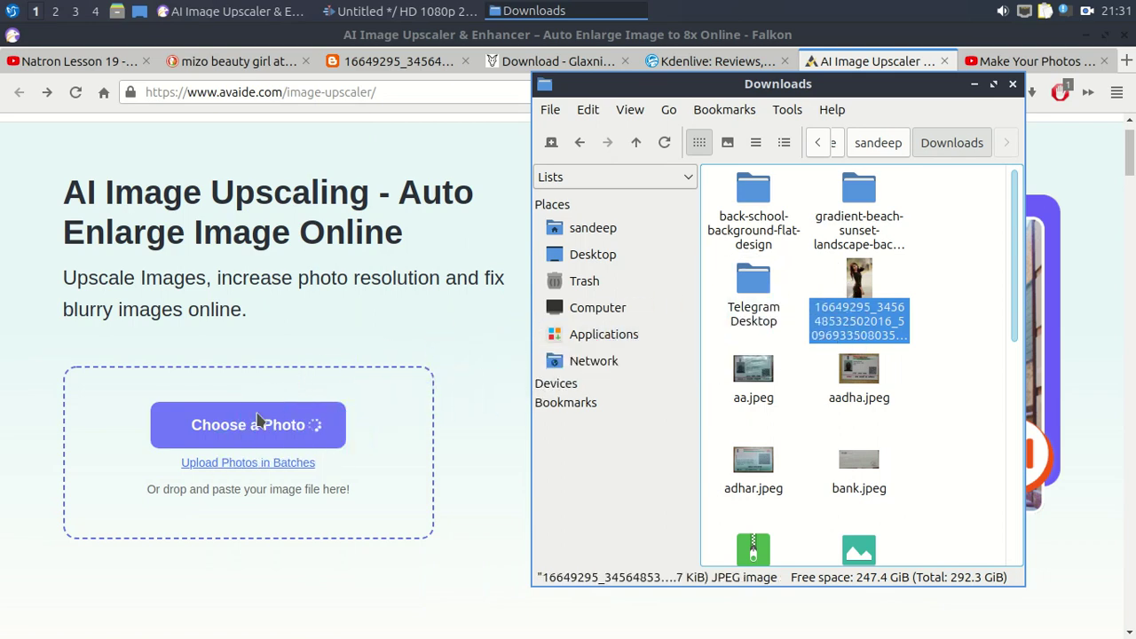
{"action": "left_click", "coordinate": [974, 84]}
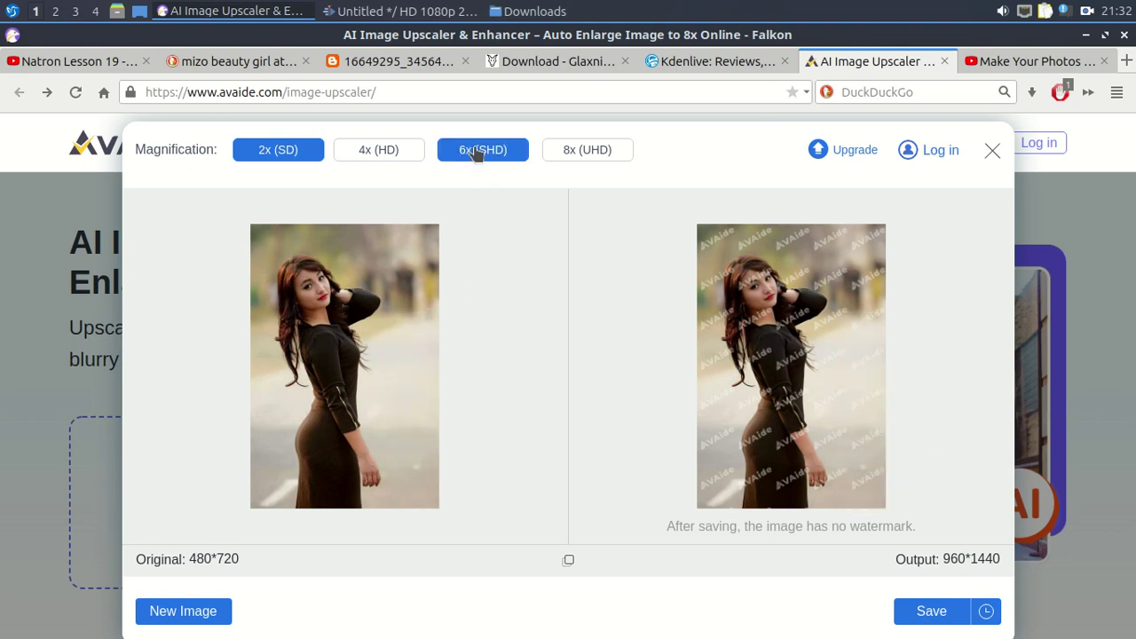
{"action": "left_click", "coordinate": [478, 152]}
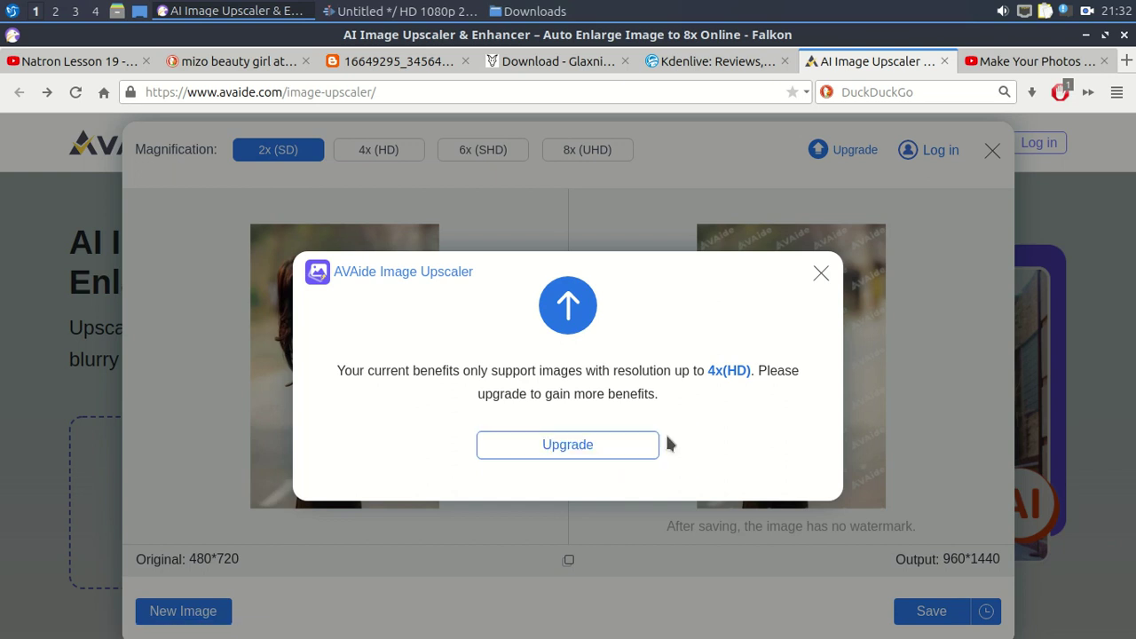
{"action": "left_click", "coordinate": [819, 273]}
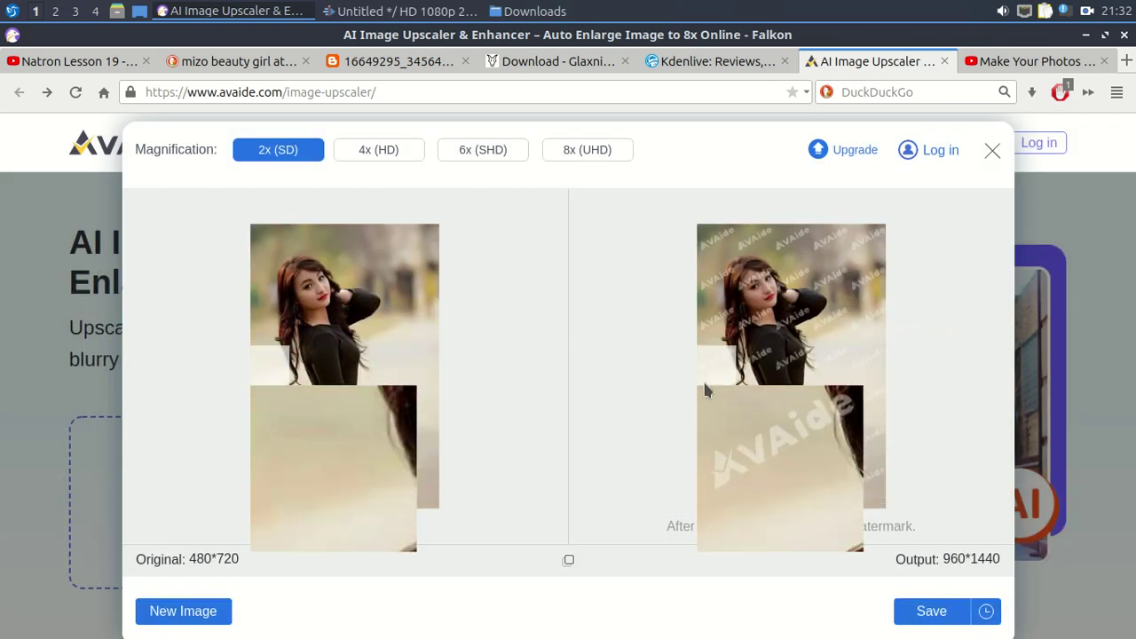
Step: Switch the magnification to 4x (HD) for a 1920×2880 output
{"action": "left_click", "coordinate": [377, 157]}
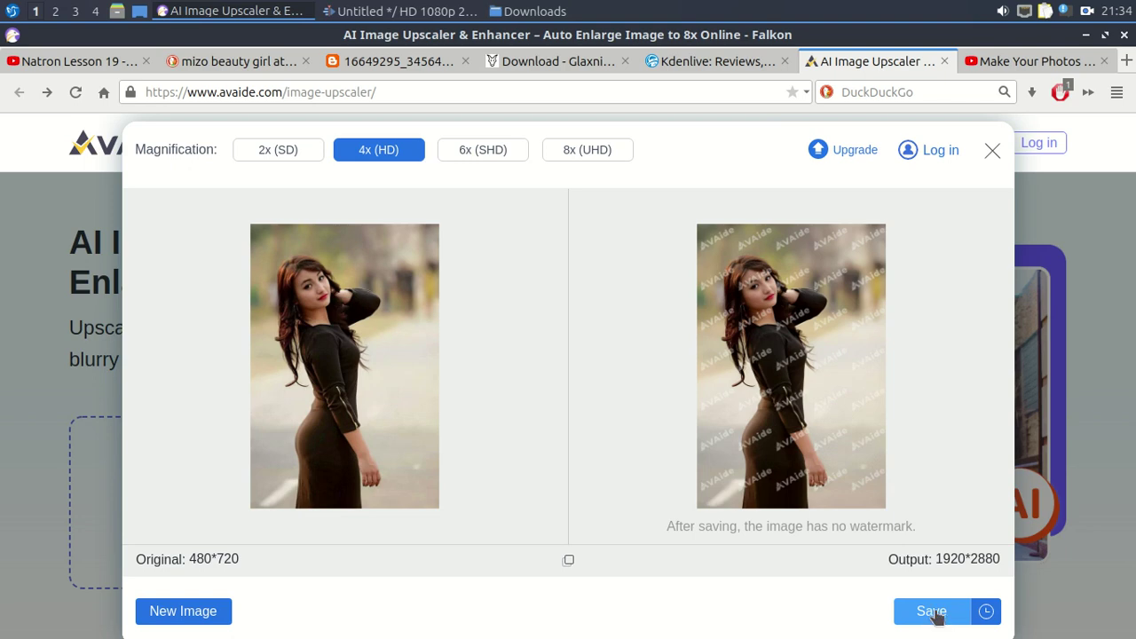
Step: Download the 1920×2880 result to Downloads as the original file name plus '-upscale.jpg'
{"action": "left_click", "coordinate": [934, 612]}
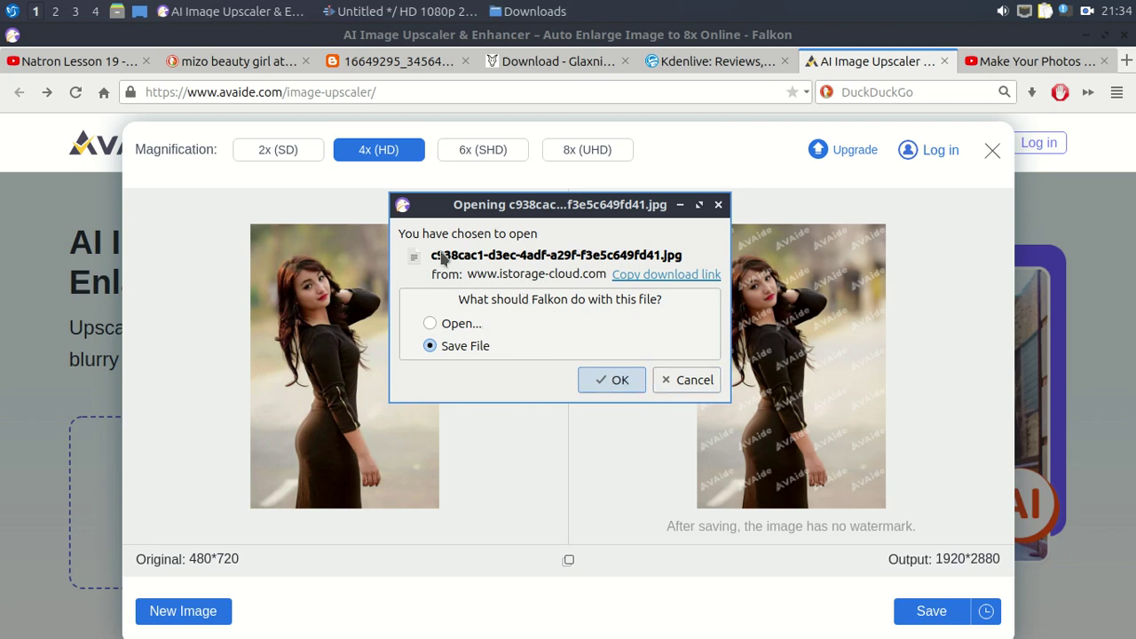
{"action": "left_click", "coordinate": [620, 380]}
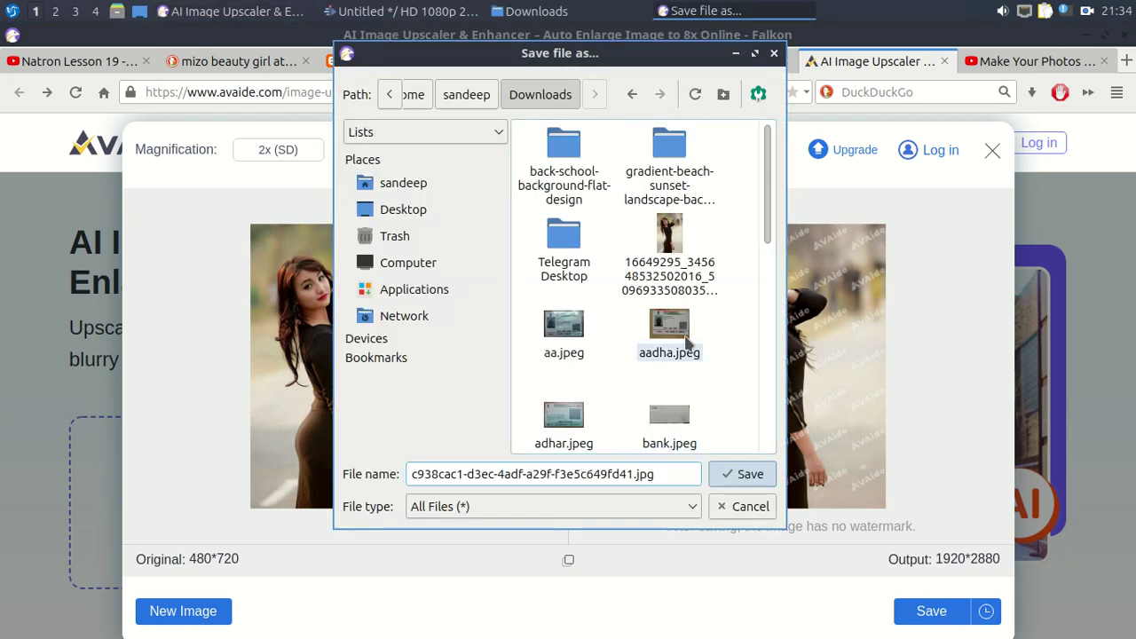
{"action": "left_click", "coordinate": [664, 264]}
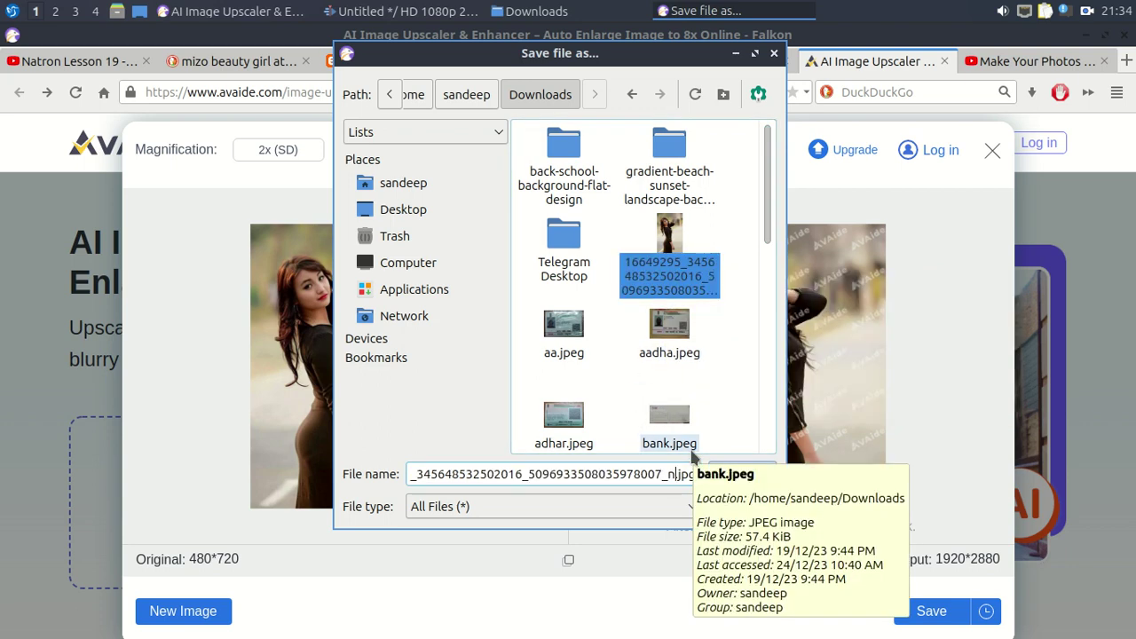
{"action": "type", "text": "-up"}
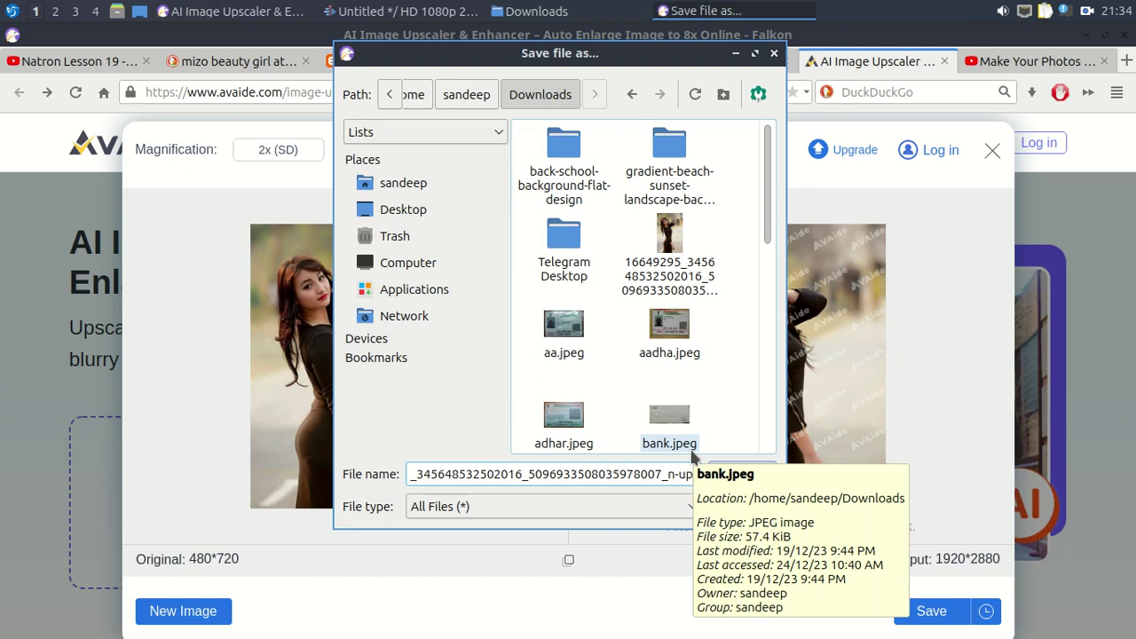
{"action": "type", "text": "scale"}
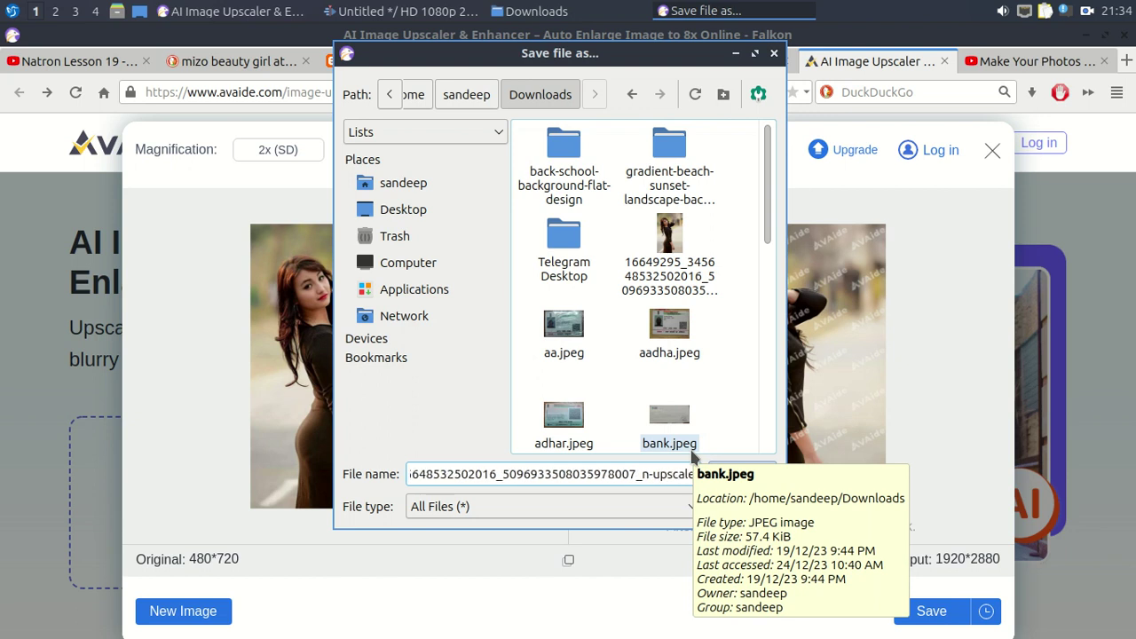
{"action": "type", "text": "."}
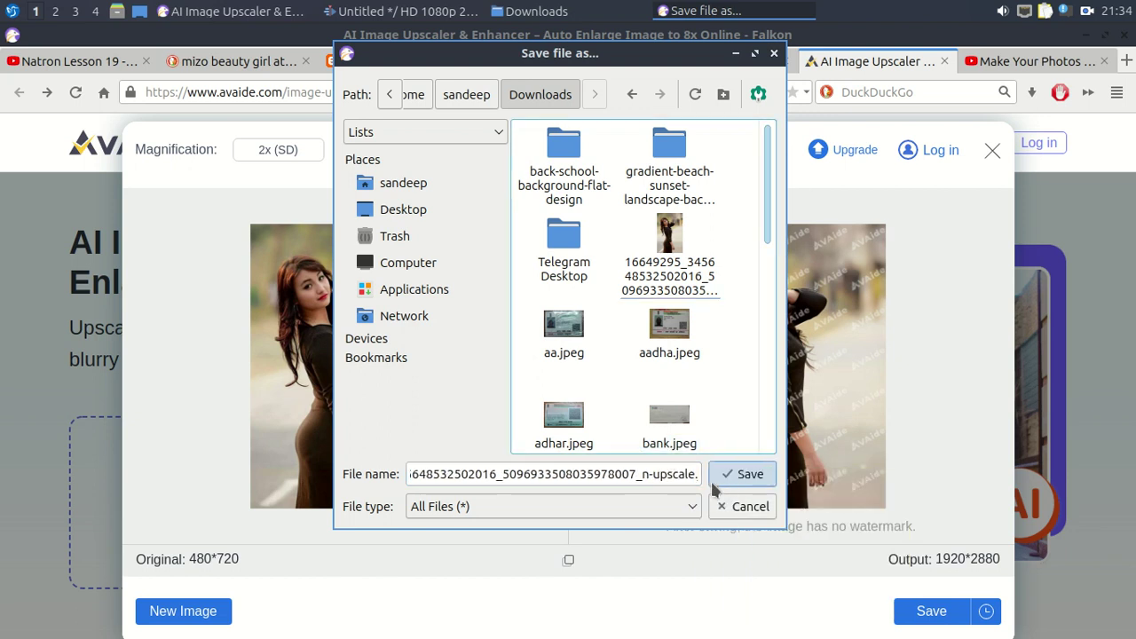
{"action": "type", "text": "j"}
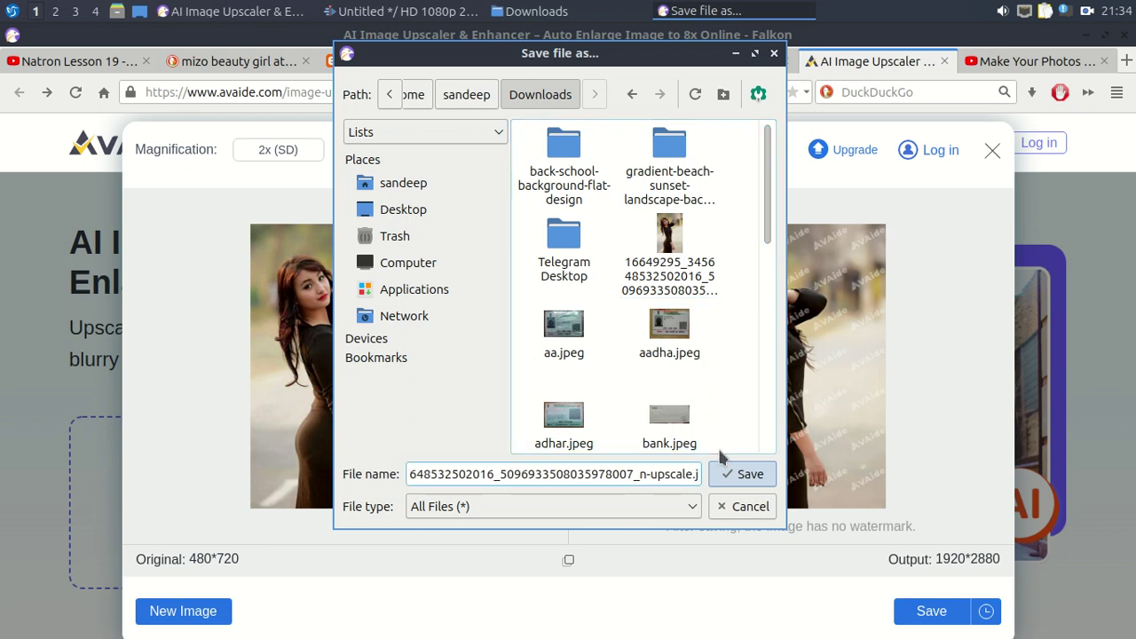
{"action": "type", "text": "pg"}
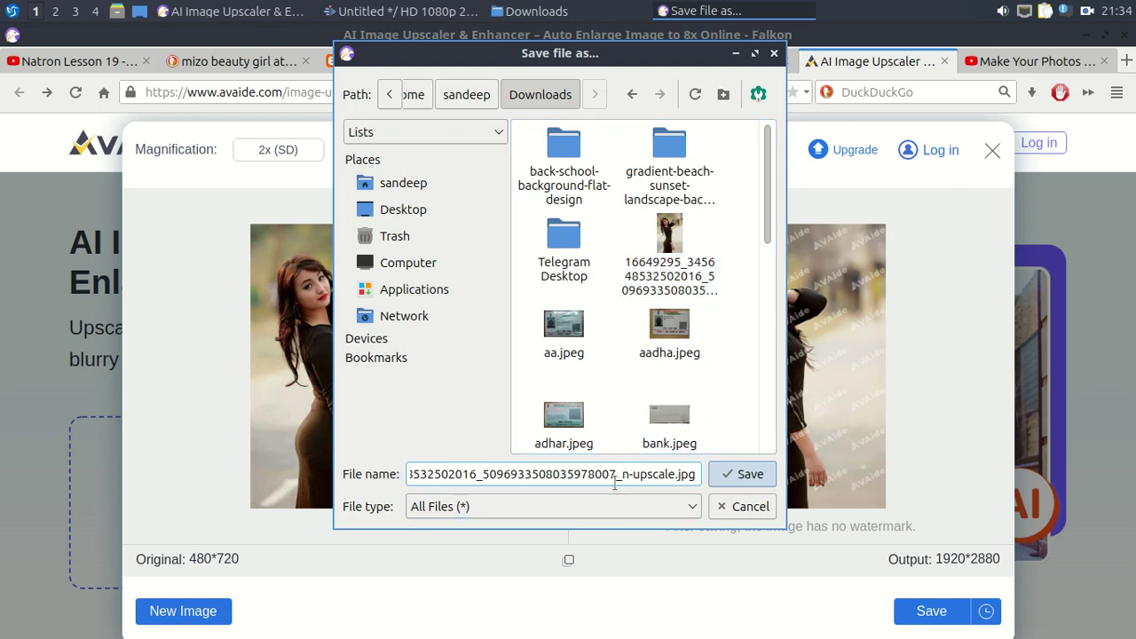
{"action": "left_click", "coordinate": [737, 481]}
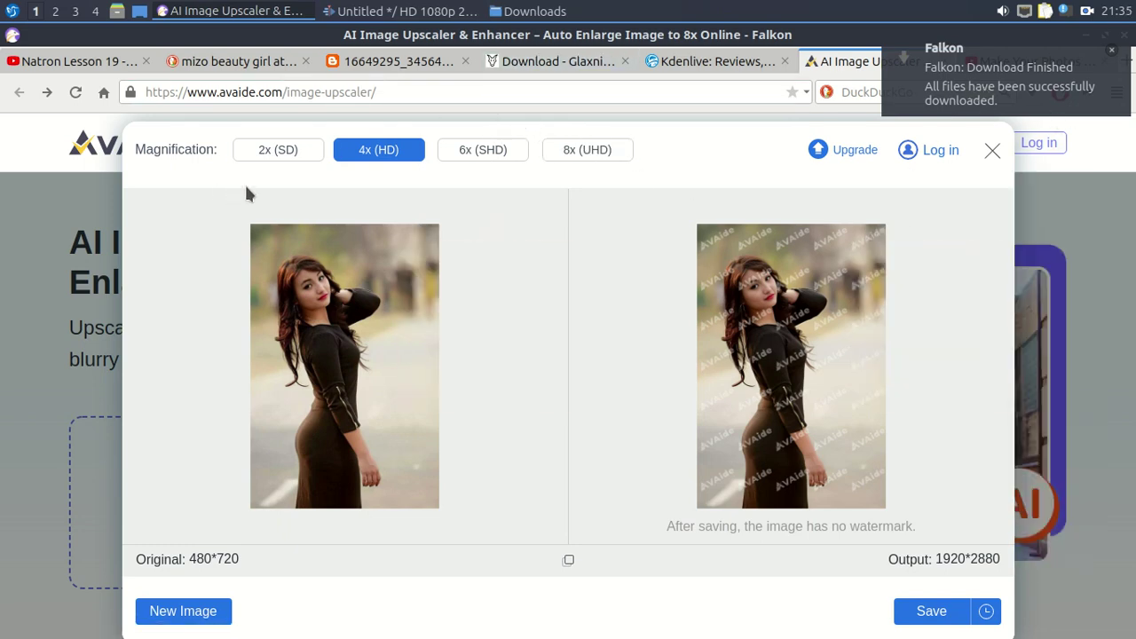
Step: Open the -upscale.jpg file from the Downloads folder in LXImage via Open With
{"action": "left_click", "coordinate": [529, 11]}
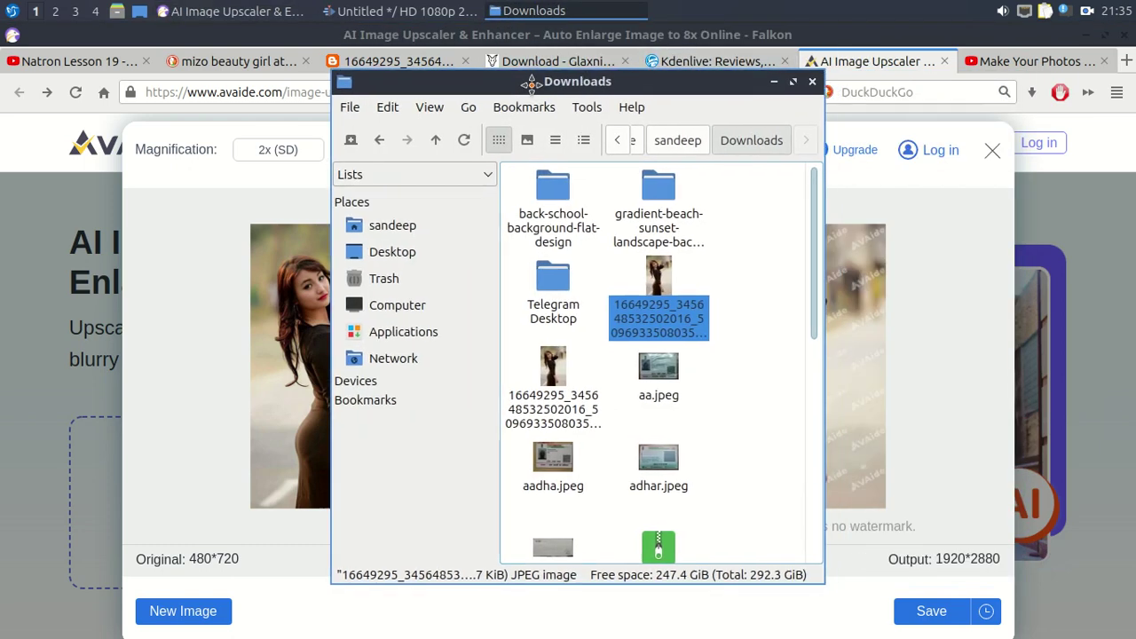
{"action": "left_click_drag", "start_coordinate": [730, 86], "coordinate": [525, 82]}
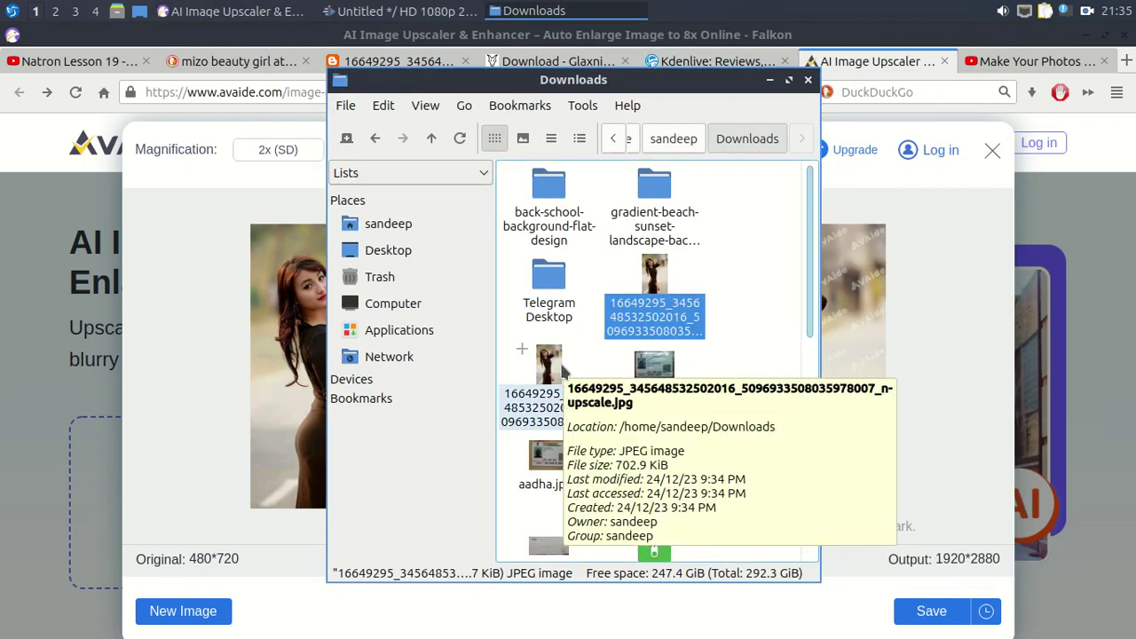
{"action": "mouse_move", "coordinate": [858, 299]}
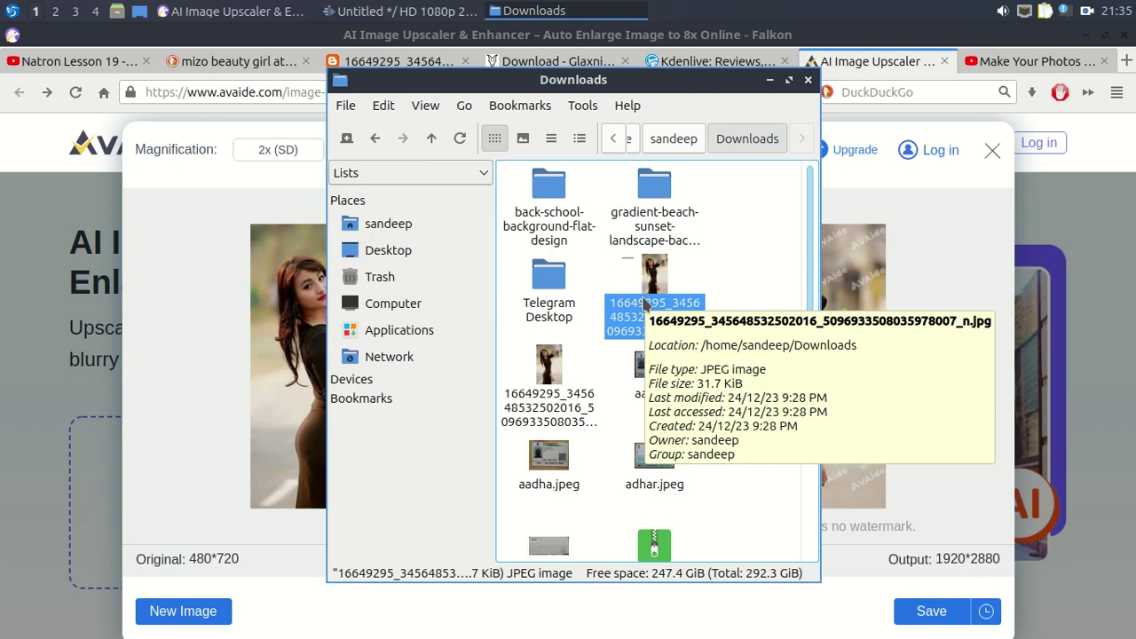
{"action": "right_click", "coordinate": [547, 357]}
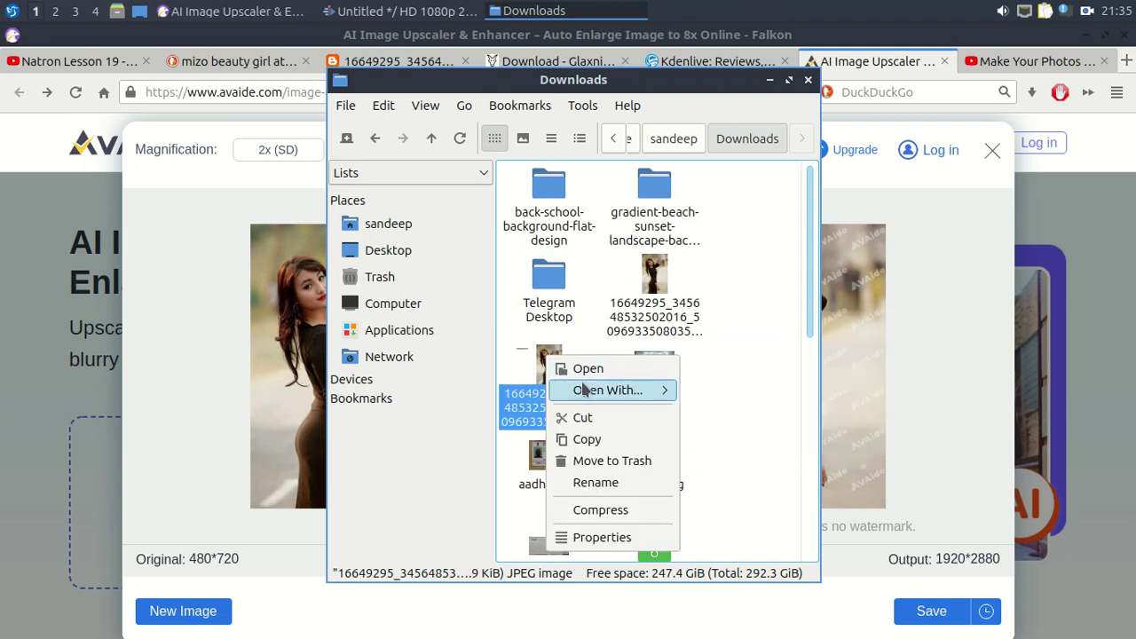
{"action": "mouse_move", "coordinate": [608, 389]}
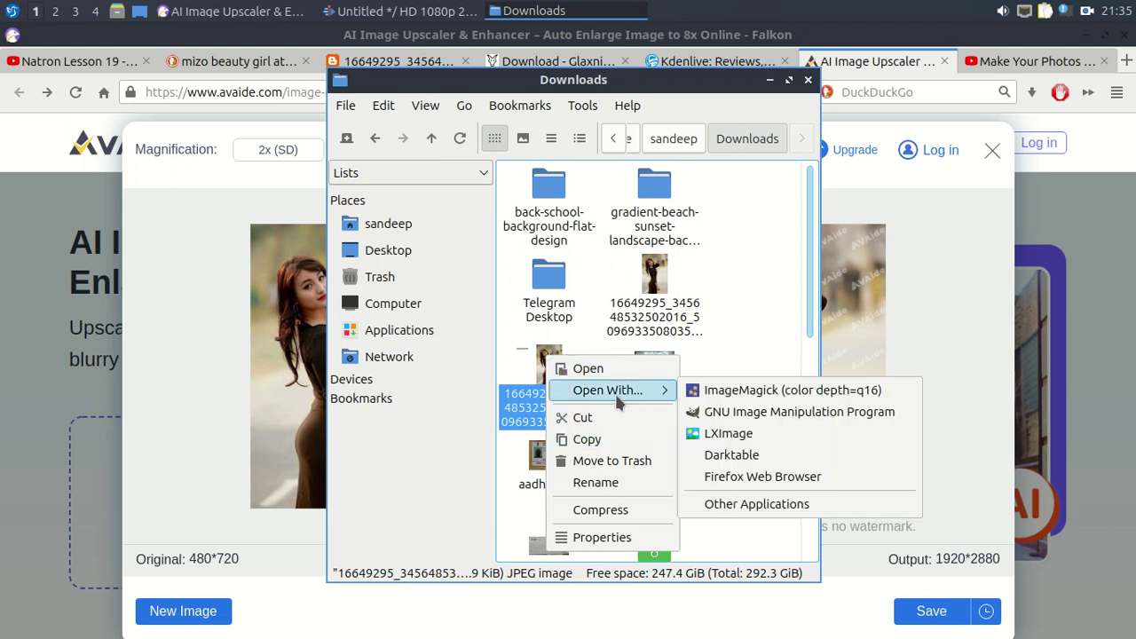
{"action": "left_click", "coordinate": [752, 433]}
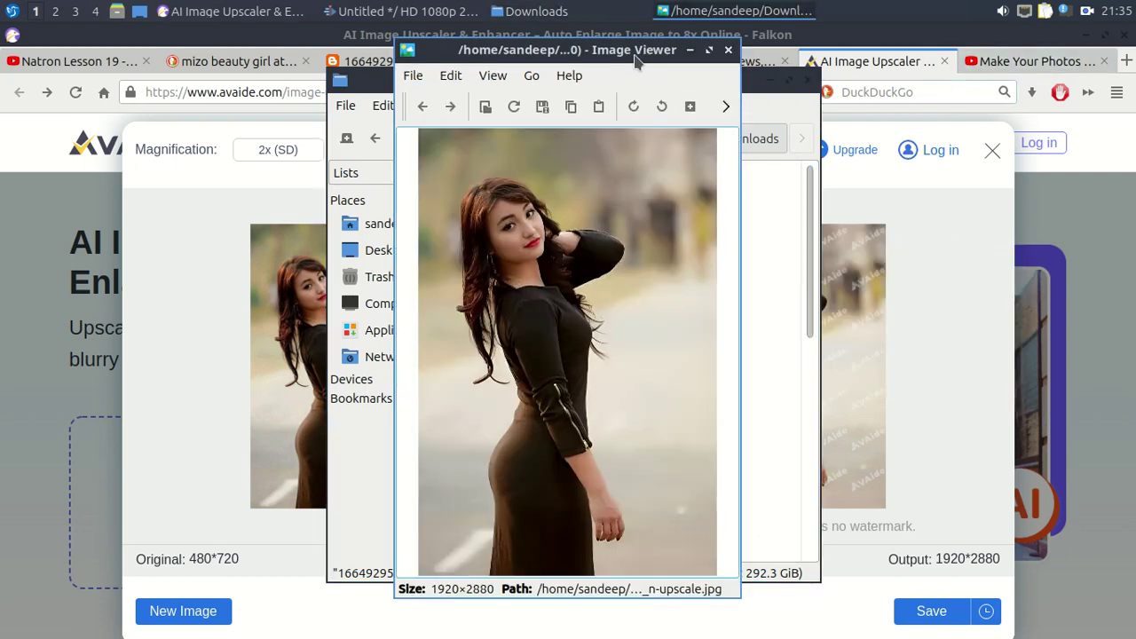
{"action": "left_click_drag", "start_coordinate": [632, 58], "coordinate": [397, 87]}
Step: Open the original portrait in LXImage too, minimize the other windows, and line both viewers up side by side
{"action": "right_click", "coordinate": [659, 281]}
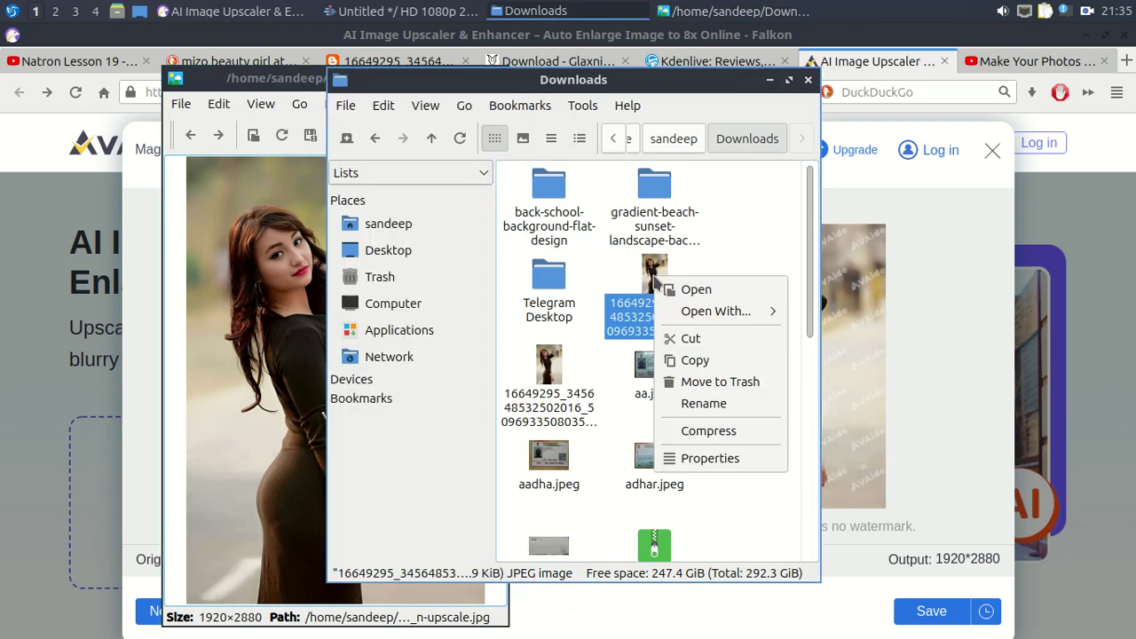
{"action": "mouse_move", "coordinate": [715, 310]}
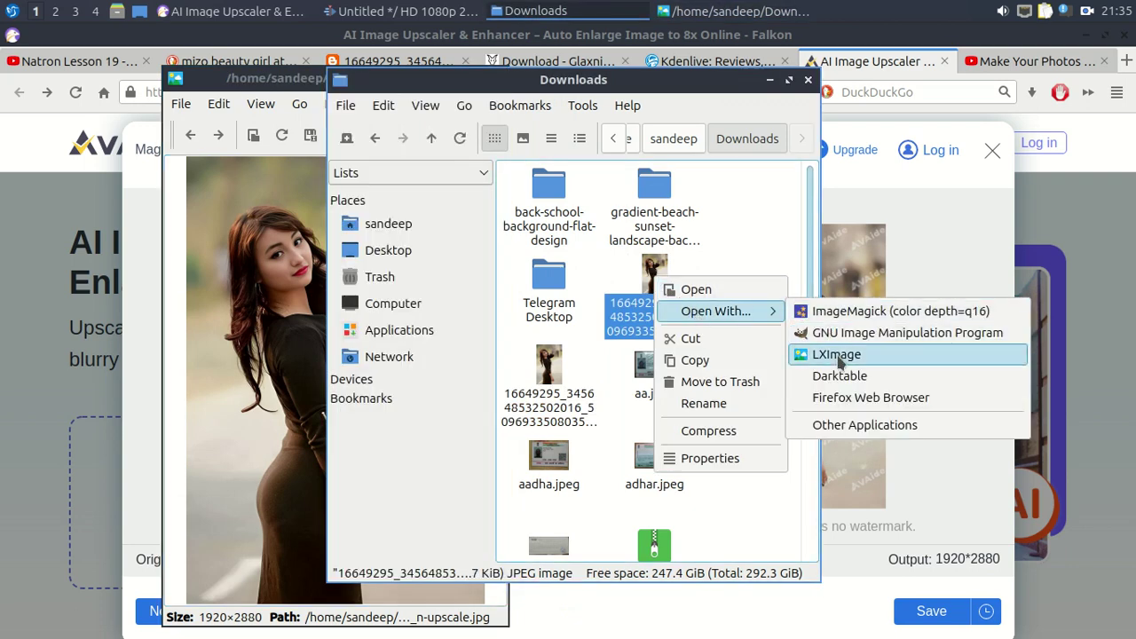
{"action": "left_click", "coordinate": [836, 355]}
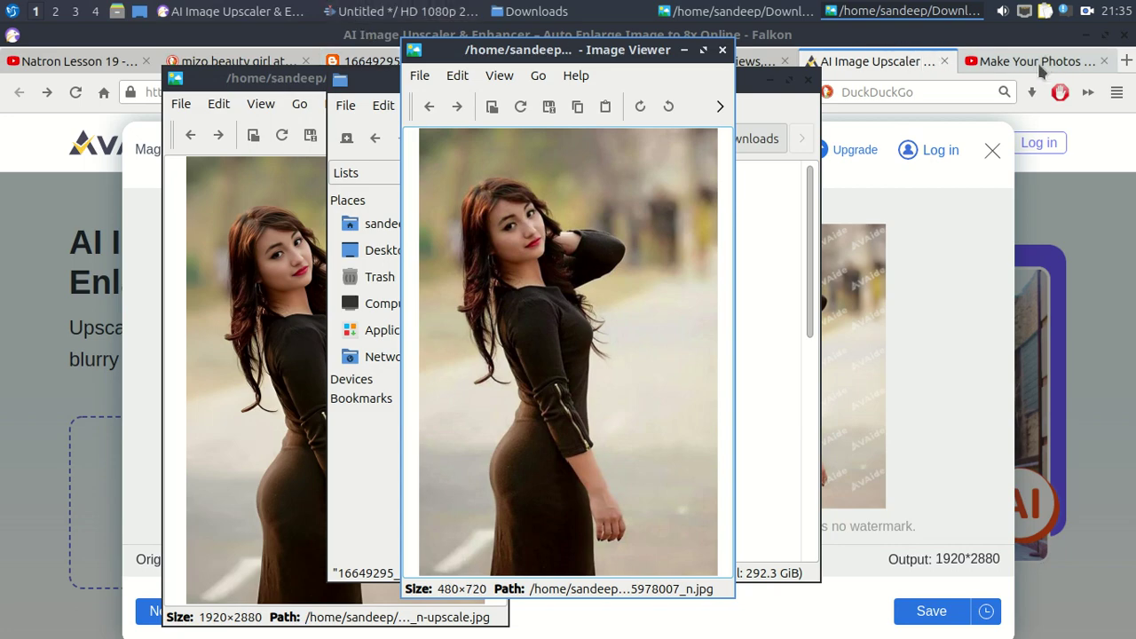
{"action": "left_click", "coordinate": [1087, 37]}
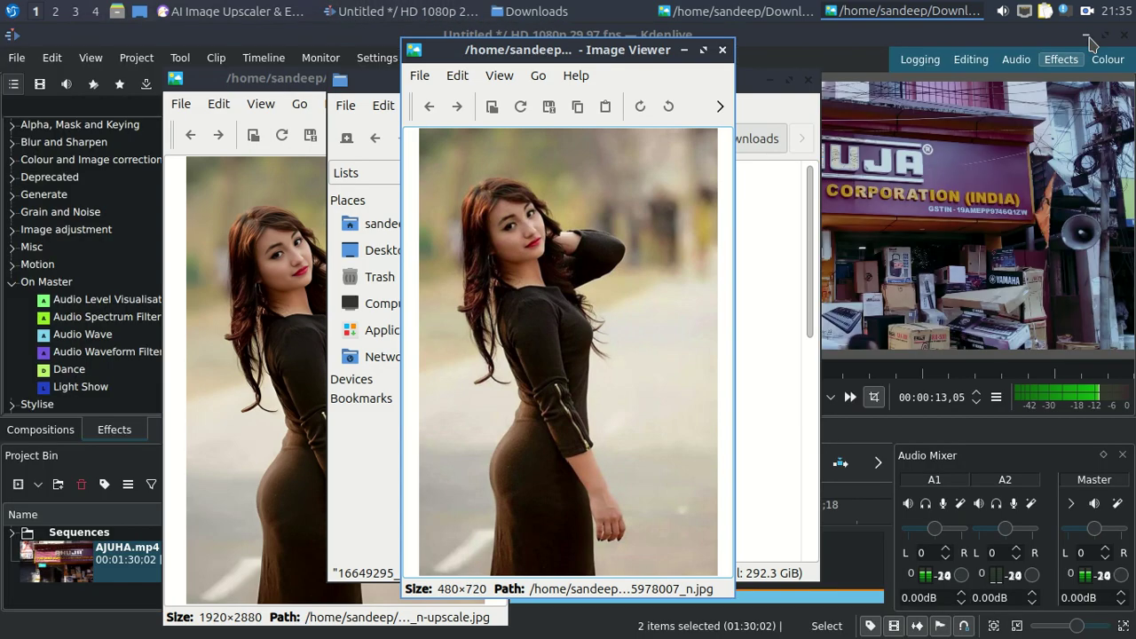
{"action": "left_click", "coordinate": [1086, 36]}
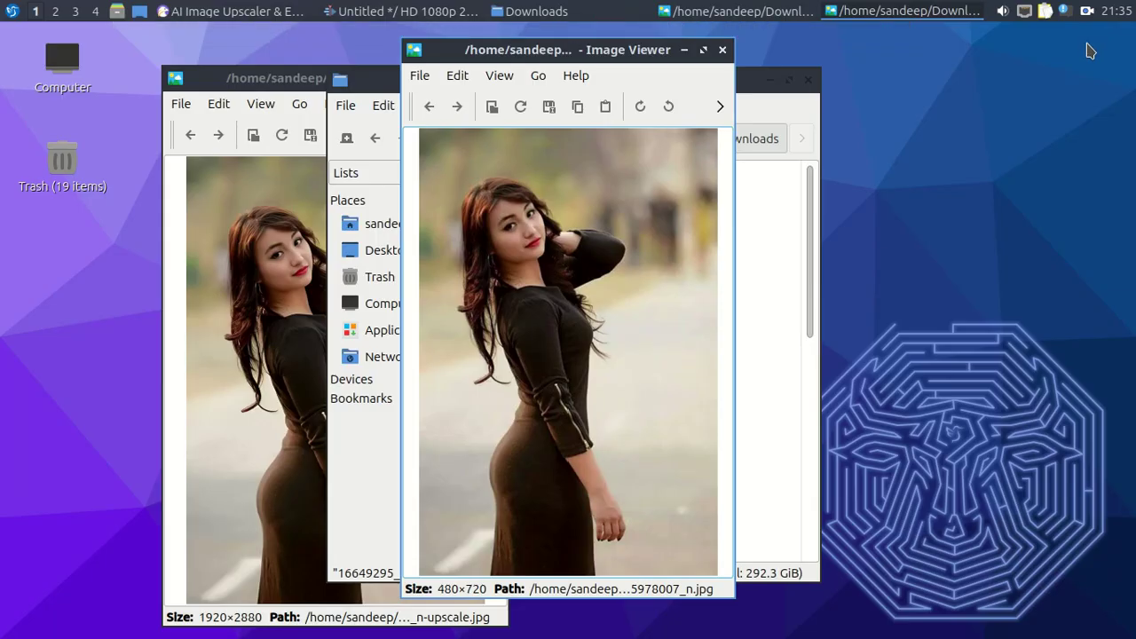
{"action": "left_click_drag", "start_coordinate": [751, 89], "coordinate": [899, 106]}
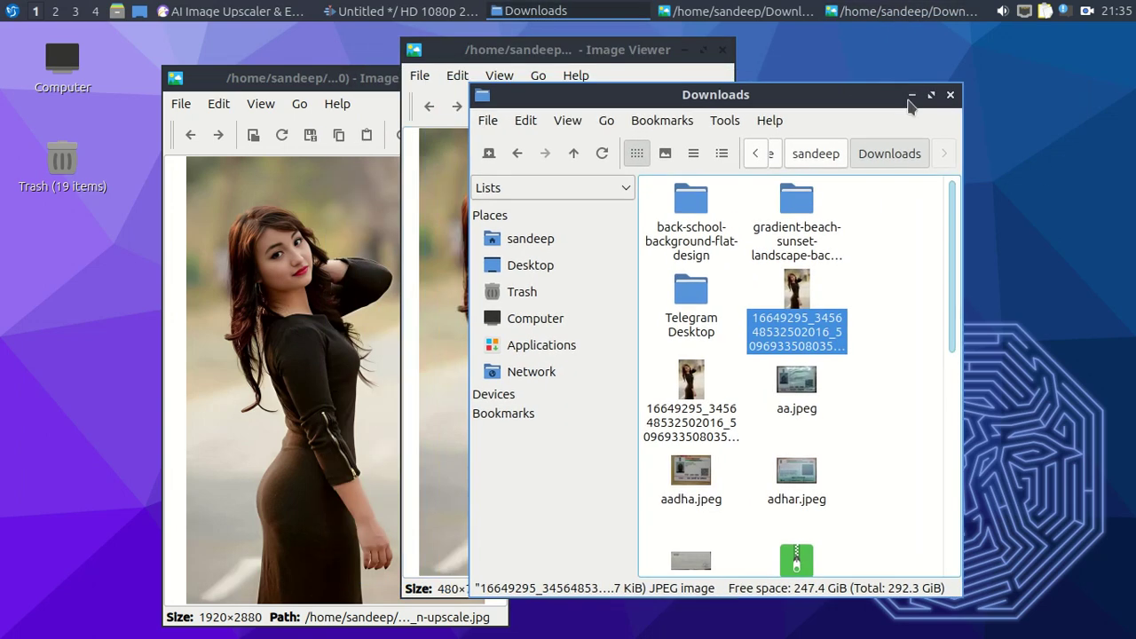
{"action": "left_click", "coordinate": [911, 95]}
{"action": "mouse_move", "coordinate": [602, 55]}
{"action": "left_mouse_down"}
{"action": "mouse_move", "coordinate": [766, 81]}
{"action": "mouse_move", "coordinate": [710, 80]}
{"action": "left_mouse_up"}
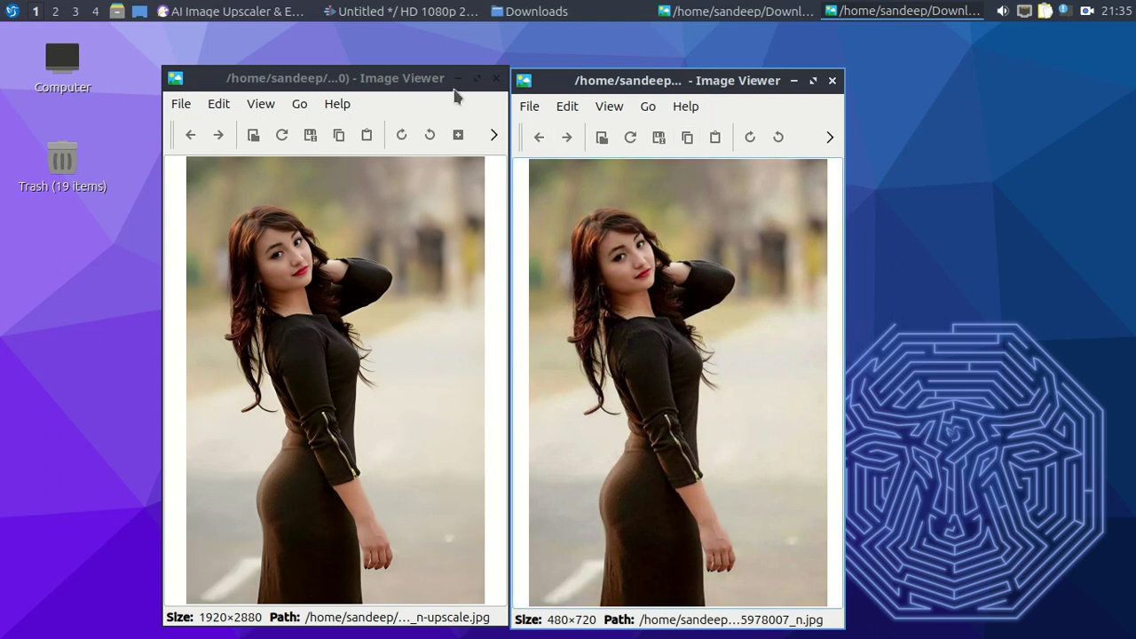
{"action": "left_click_drag", "start_coordinate": [424, 84], "coordinate": [421, 72]}
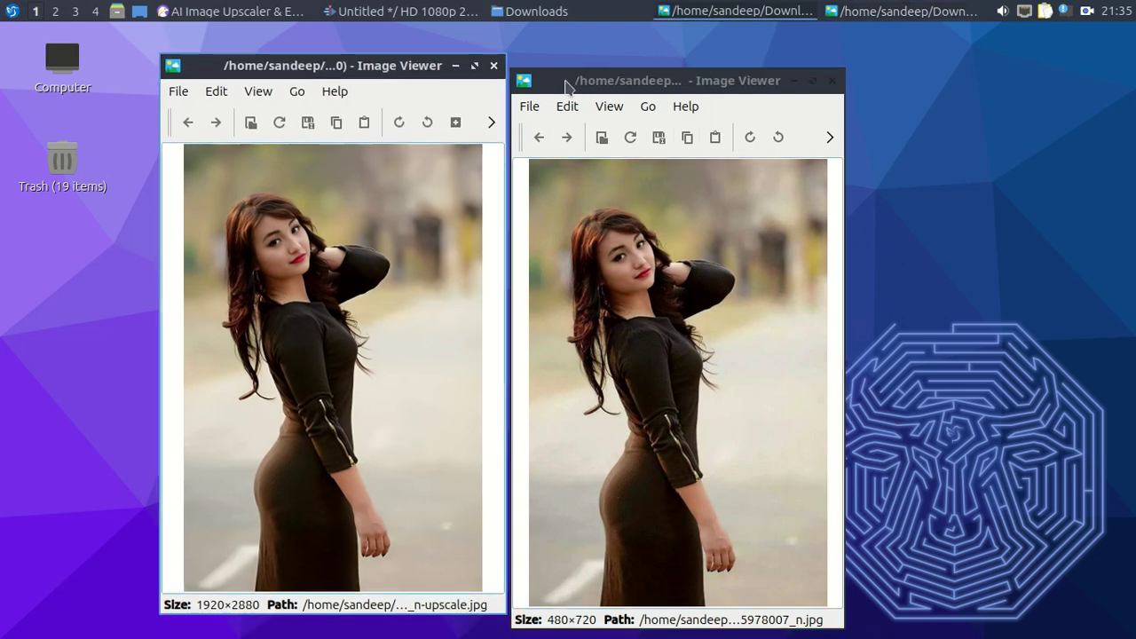
Step: Align the two viewers and zoom into the upscaled portrait's face to inspect detail
{"action": "left_click", "coordinate": [569, 83]}
{"action": "left_click_drag", "start_coordinate": [569, 82], "coordinate": [560, 66]}
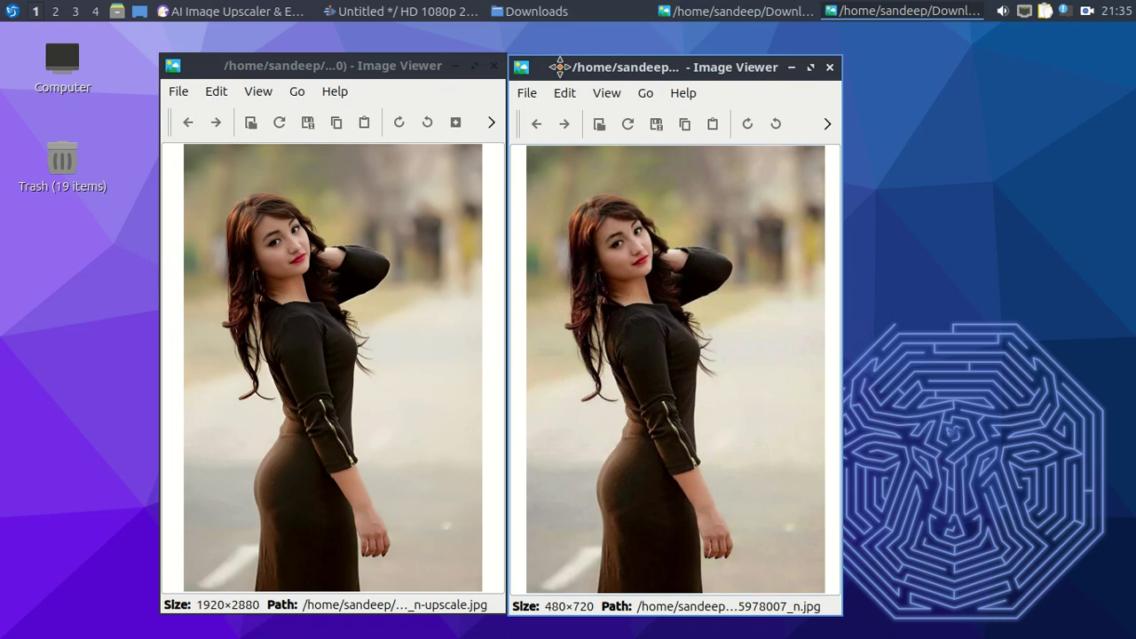
{"action": "scroll", "coordinate": [637, 277], "scroll_direction": "down", "scroll_amount": 1}
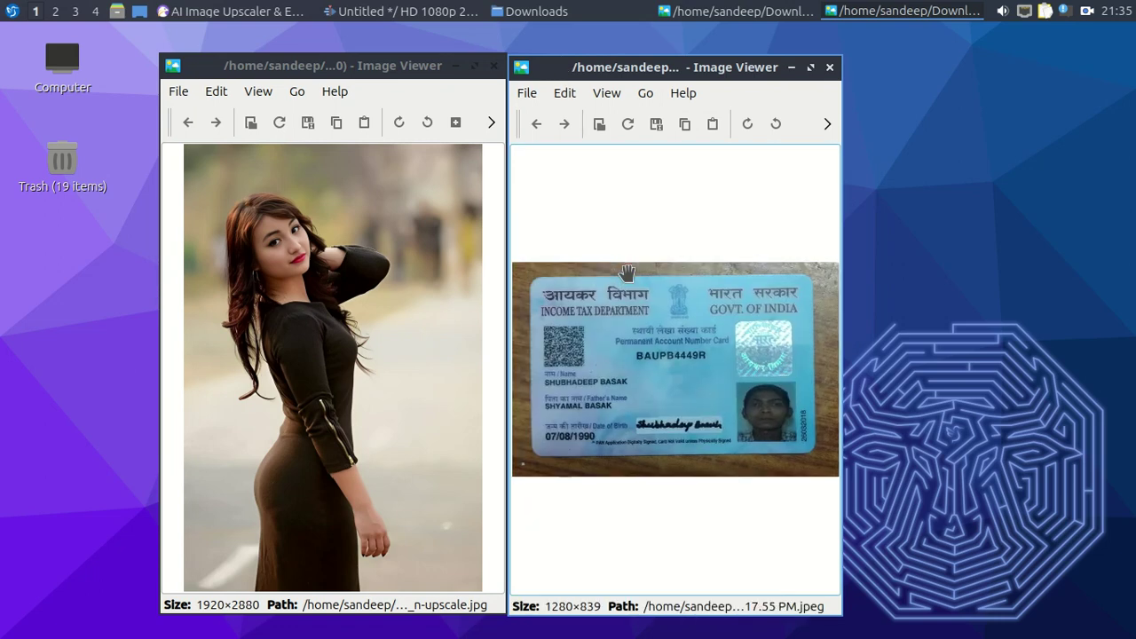
{"action": "scroll", "coordinate": [637, 277], "scroll_direction": "up", "scroll_amount": 1}
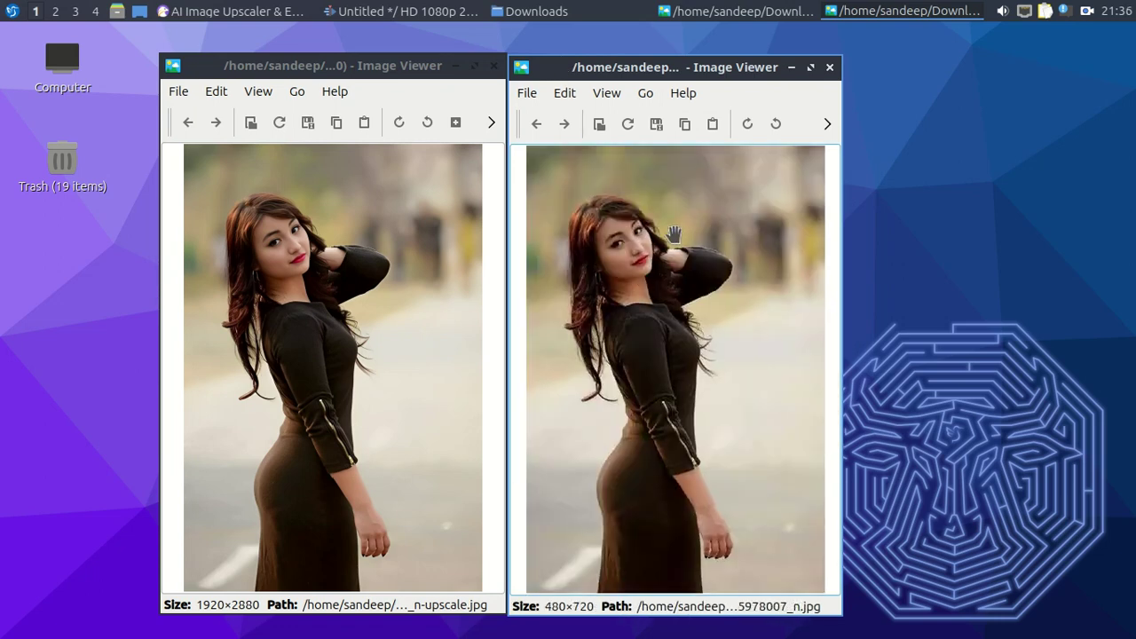
{"action": "scroll", "coordinate": [681, 263], "scroll_direction": "up", "scroll_amount": 1}
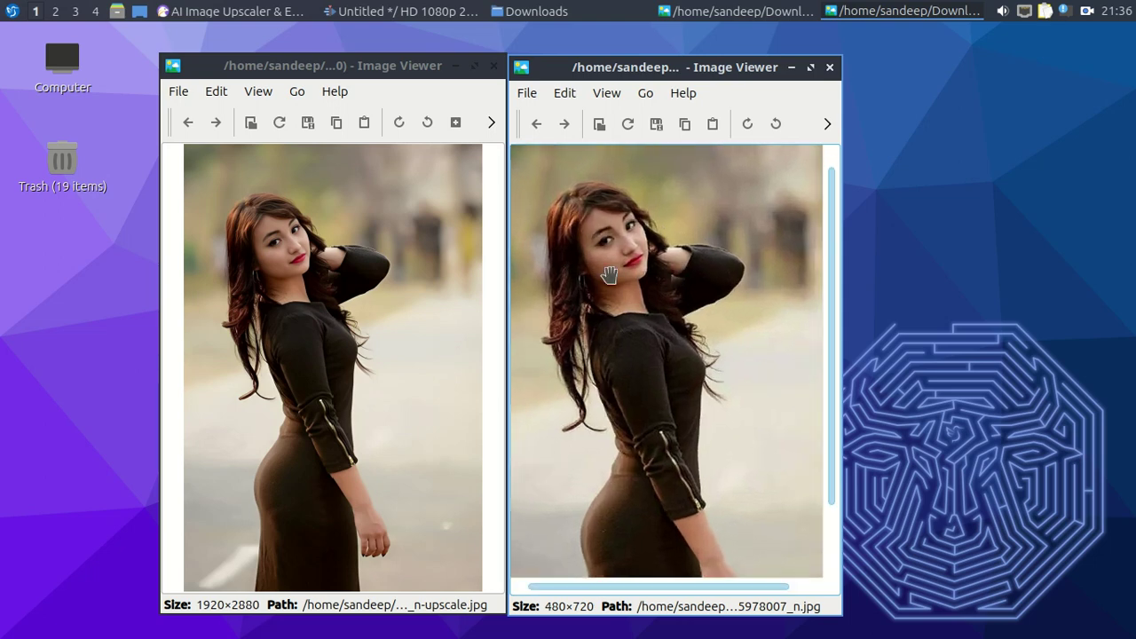
{"action": "scroll", "coordinate": [617, 276], "scroll_direction": "up", "scroll_amount": 1}
{"action": "scroll", "coordinate": [619, 276], "scroll_direction": "up", "scroll_amount": 1}
{"action": "scroll", "coordinate": [618, 276], "scroll_direction": "up", "scroll_amount": 2}
{"action": "scroll", "coordinate": [618, 276], "scroll_direction": "up", "scroll_amount": 1}
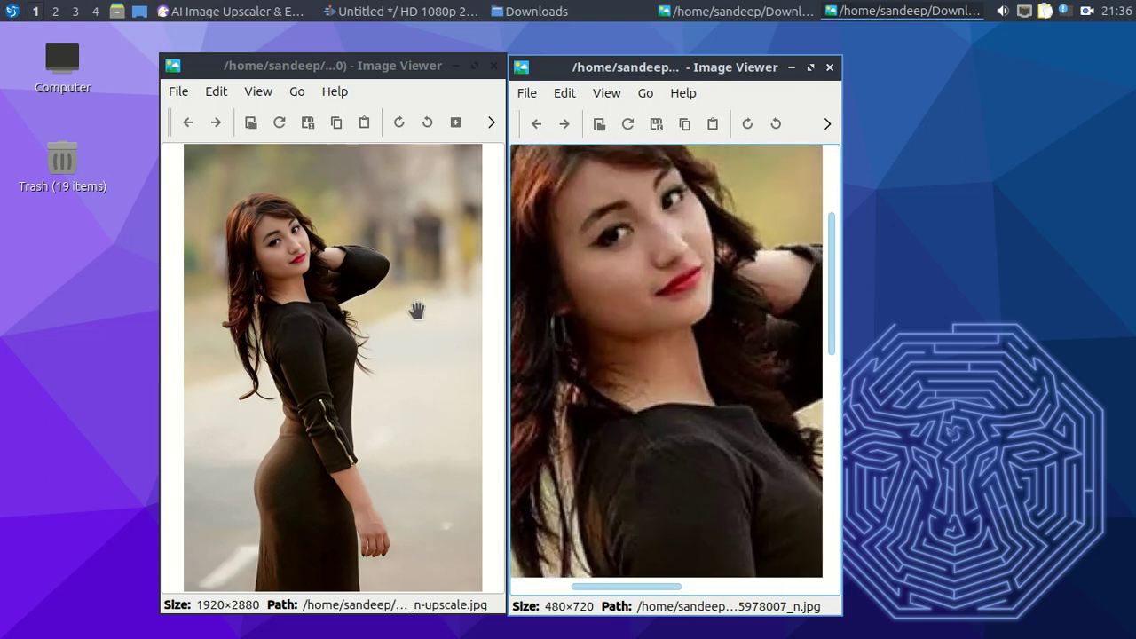
{"action": "scroll", "coordinate": [301, 277], "scroll_direction": "up", "scroll_amount": 1}
{"action": "scroll", "coordinate": [301, 277], "scroll_direction": "up", "scroll_amount": 1}
{"action": "scroll", "coordinate": [301, 276], "scroll_direction": "up", "scroll_amount": 1}
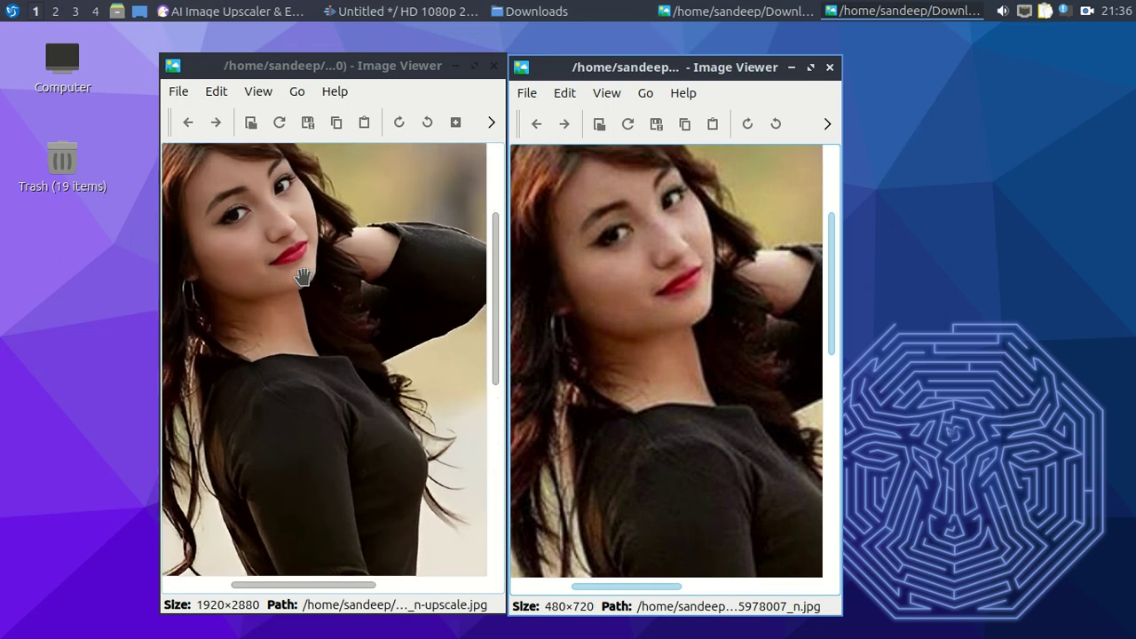
{"action": "scroll", "coordinate": [302, 277], "scroll_direction": "up", "scroll_amount": 1}
{"action": "scroll", "coordinate": [302, 277], "scroll_direction": "up", "scroll_amount": 1}
{"action": "mouse_move", "coordinate": [299, 261]}
{"action": "left_mouse_down"}
{"action": "mouse_move", "coordinate": [337, 312]}
{"action": "mouse_move", "coordinate": [343, 239]}
{"action": "mouse_move", "coordinate": [347, 307]}
{"action": "left_mouse_up"}
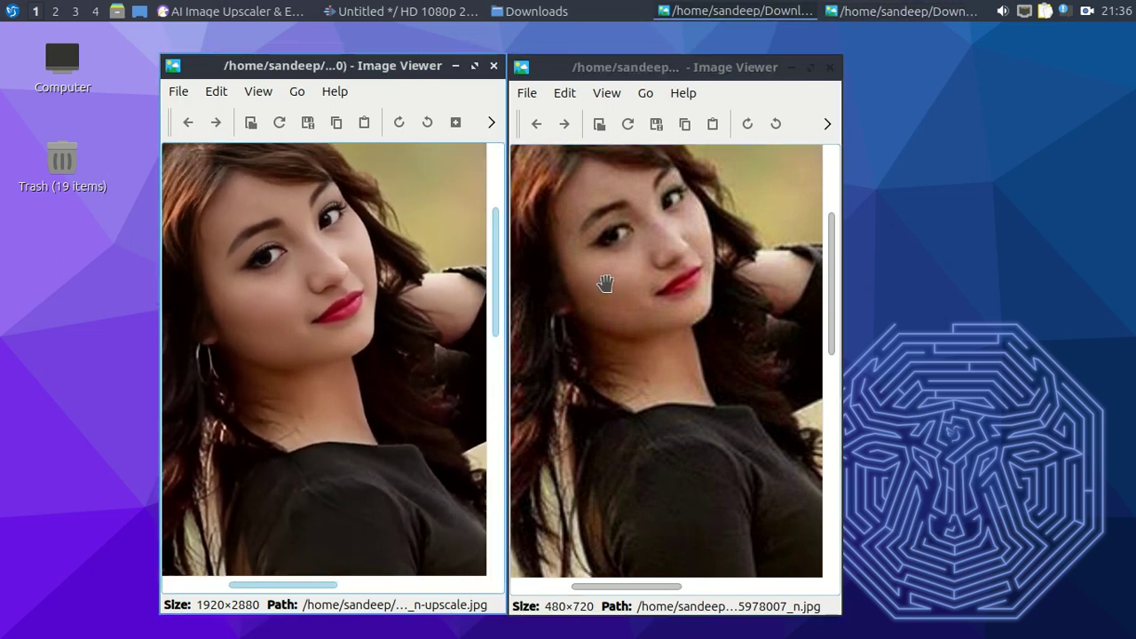
{"action": "left_click_drag", "start_coordinate": [605, 284], "coordinate": [607, 295]}
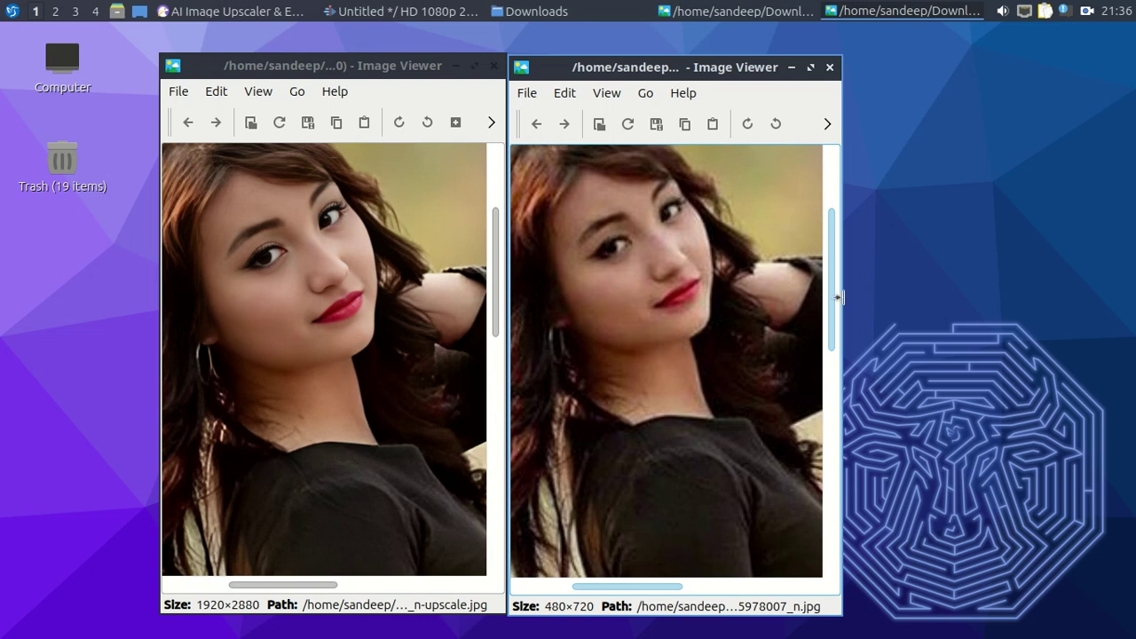
Step: Widen both viewer windows for comparison, then return to the AVAide result in Falkon
{"action": "left_click_drag", "start_coordinate": [838, 299], "coordinate": [1001, 304]}
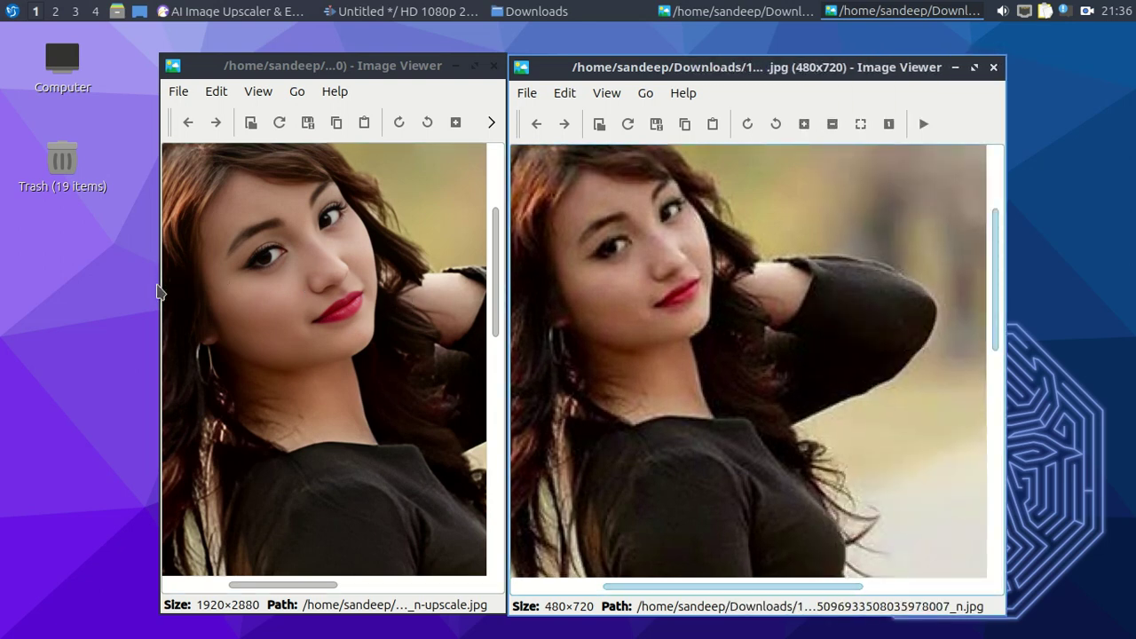
{"action": "left_click_drag", "start_coordinate": [158, 291], "coordinate": [4, 296]}
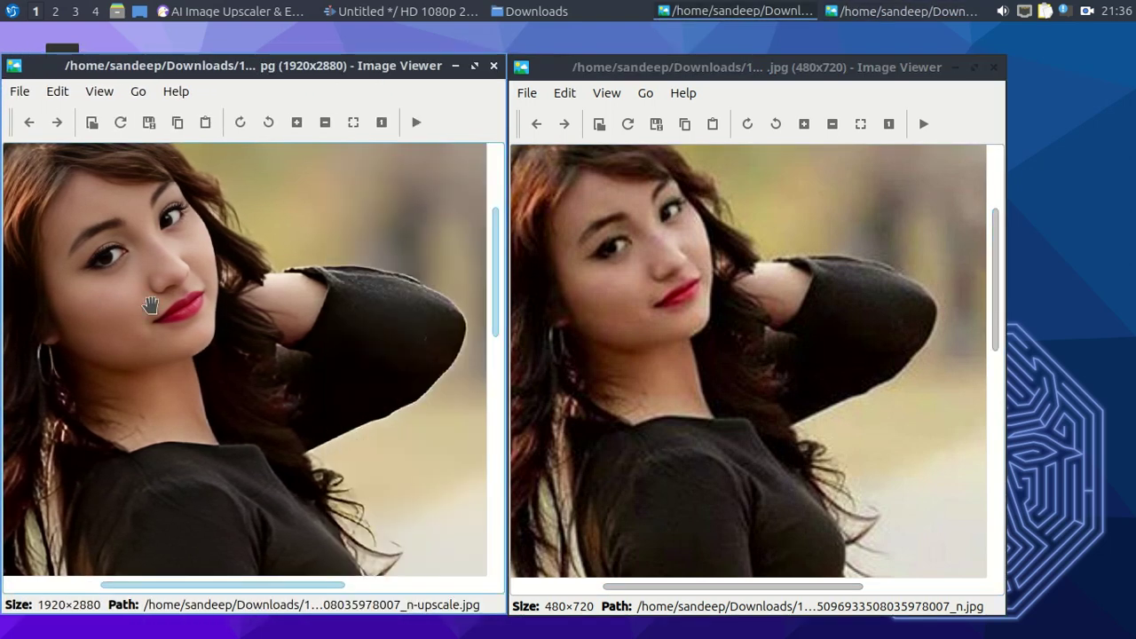
{"action": "left_click_drag", "start_coordinate": [299, 588], "coordinate": [261, 589]}
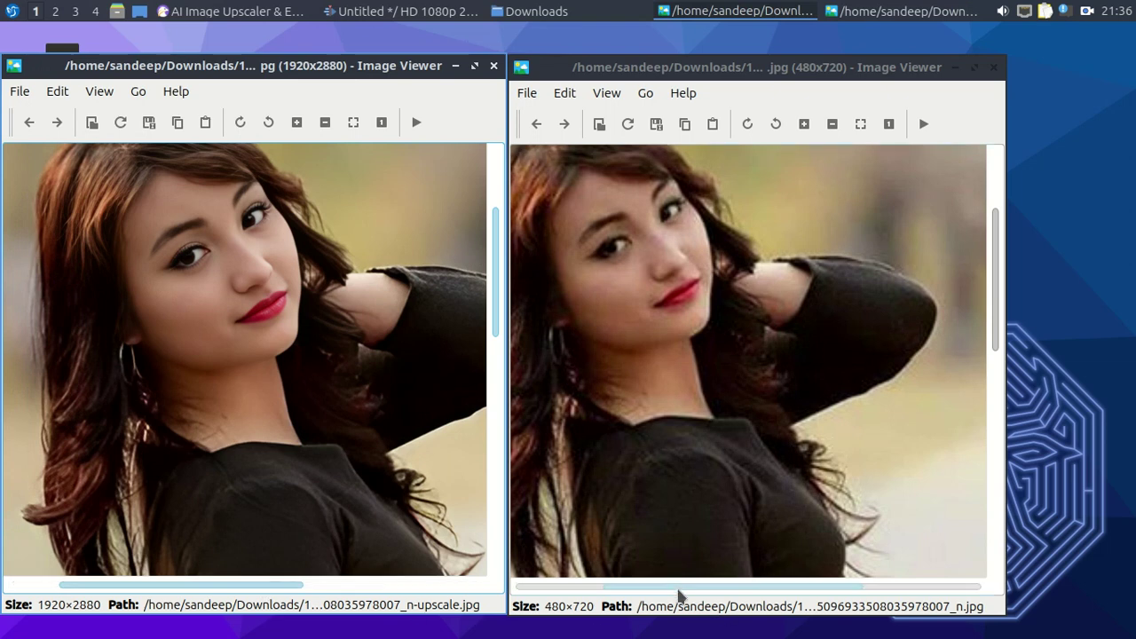
{"action": "left_click_drag", "start_coordinate": [679, 593], "coordinate": [652, 595]}
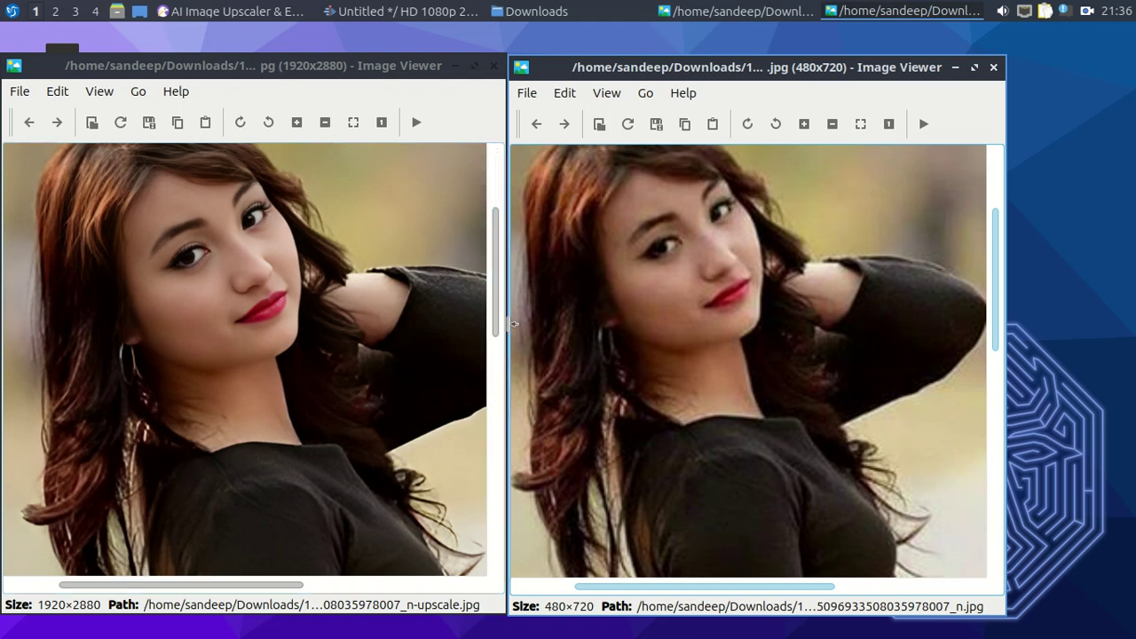
{"action": "left_click_drag", "start_coordinate": [493, 271], "coordinate": [493, 263]}
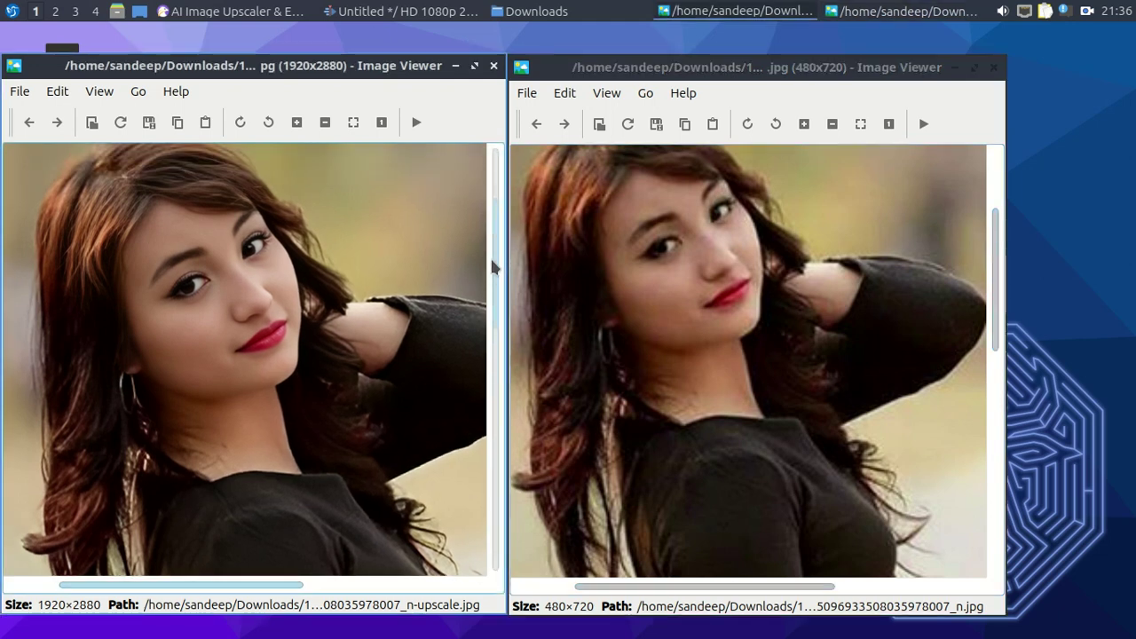
{"action": "left_click_drag", "start_coordinate": [994, 267], "coordinate": [996, 254]}
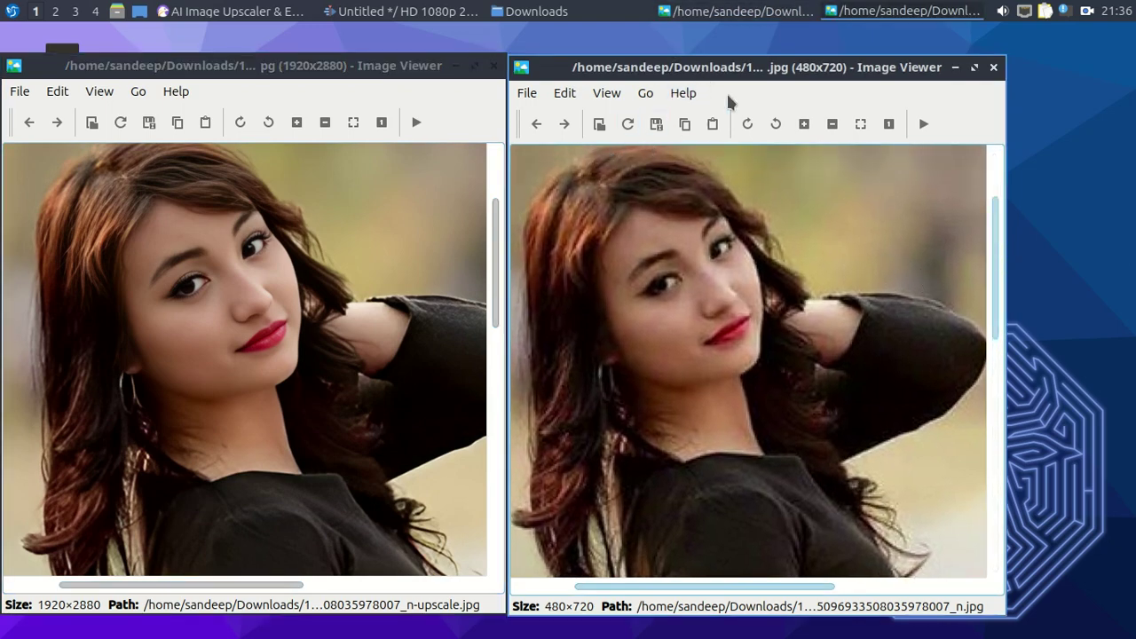
{"action": "left_click", "coordinate": [178, 10]}
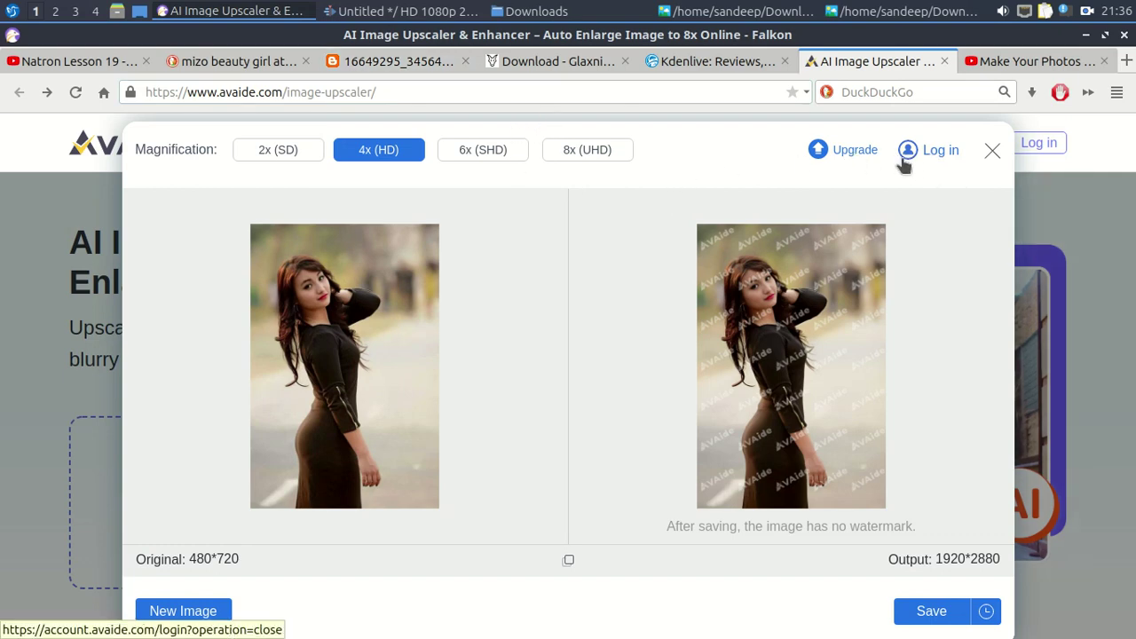
Step: Close the upscaling result preview
{"action": "left_click", "coordinate": [992, 151]}
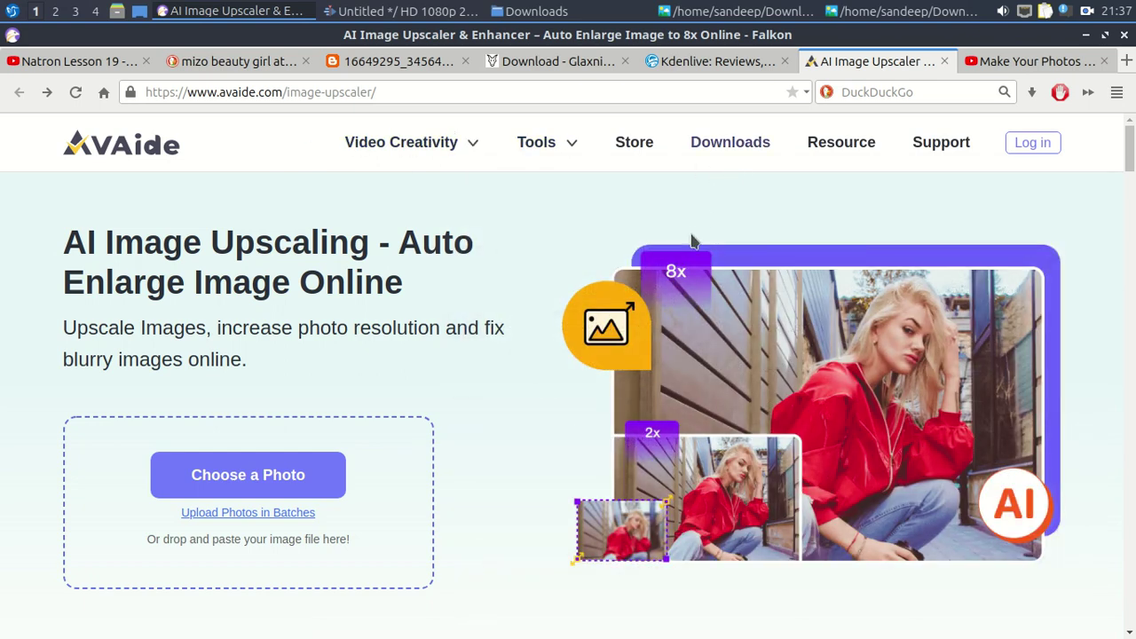
{"action": "scroll", "coordinate": [510, 269], "scroll_direction": "down", "scroll_amount": 1}
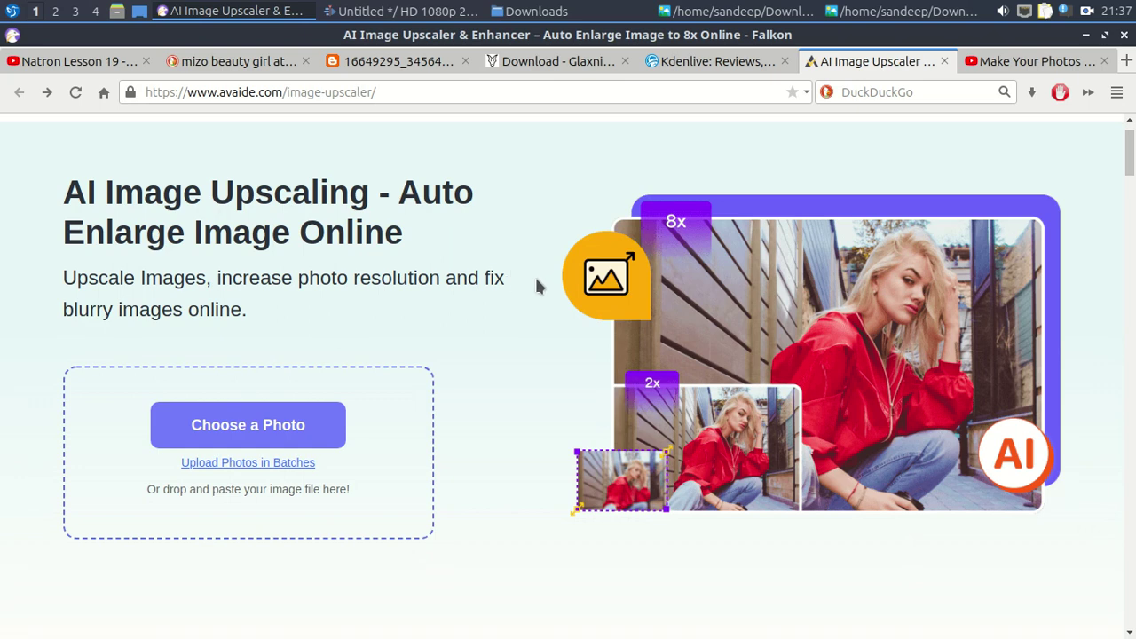
{"action": "scroll", "coordinate": [536, 284], "scroll_direction": "up", "scroll_amount": 1}
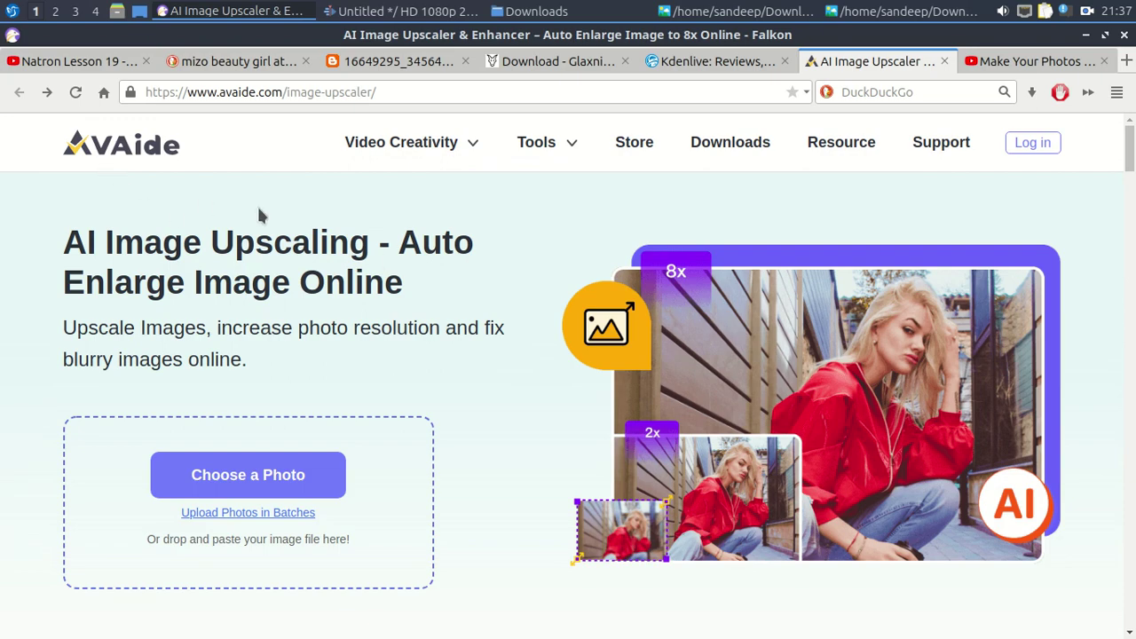
Step: Scroll down the AVAide page to the 'One-Click Enlarge Images by up to 8x' section
{"action": "scroll", "coordinate": [358, 289], "scroll_direction": "down", "scroll_amount": 3}
{"action": "scroll", "coordinate": [360, 299], "scroll_direction": "down", "scroll_amount": 5}
{"action": "scroll", "coordinate": [360, 304], "scroll_direction": "down", "scroll_amount": 1}
{"action": "scroll", "coordinate": [347, 321], "scroll_direction": "down", "scroll_amount": 4}
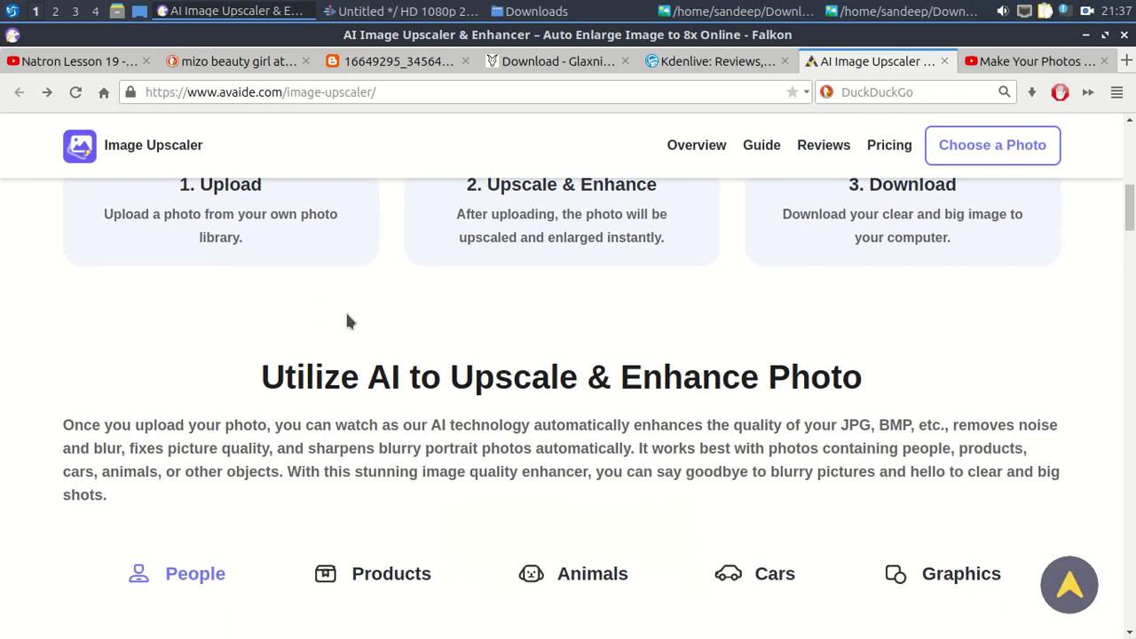
{"action": "scroll", "coordinate": [358, 325], "scroll_direction": "down", "scroll_amount": 3}
{"action": "scroll", "coordinate": [358, 324], "scroll_direction": "down", "scroll_amount": 3}
{"action": "scroll", "coordinate": [360, 328], "scroll_direction": "down", "scroll_amount": 2}
{"action": "scroll", "coordinate": [416, 343], "scroll_direction": "down", "scroll_amount": 1}
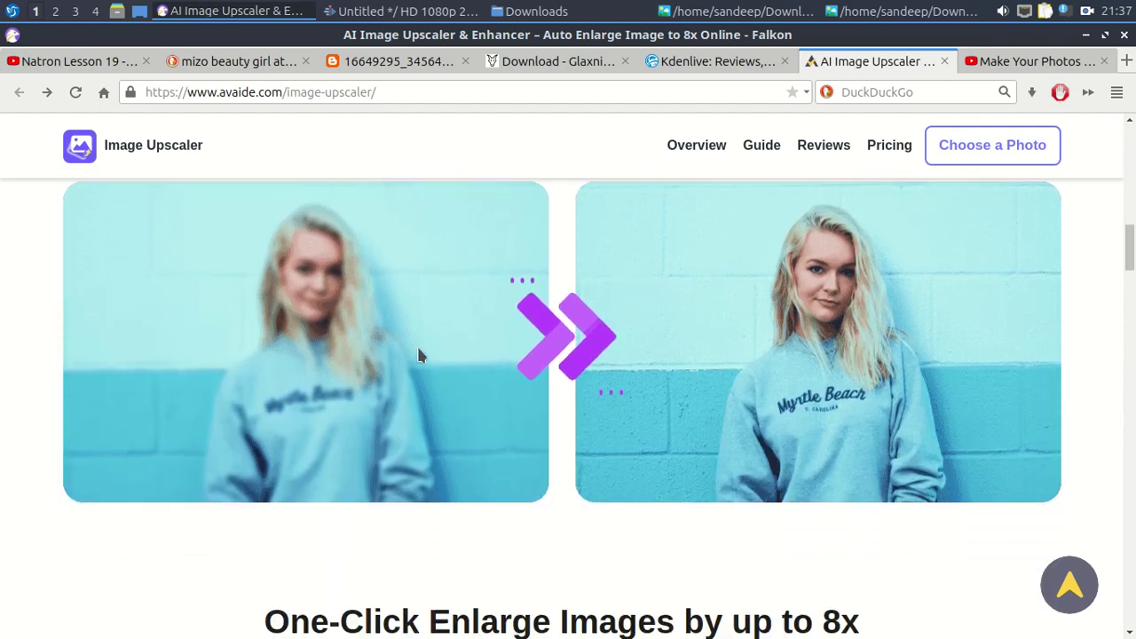
{"action": "scroll", "coordinate": [558, 351], "scroll_direction": "down", "scroll_amount": 3}
{"action": "scroll", "coordinate": [505, 365], "scroll_direction": "up", "scroll_amount": 3}
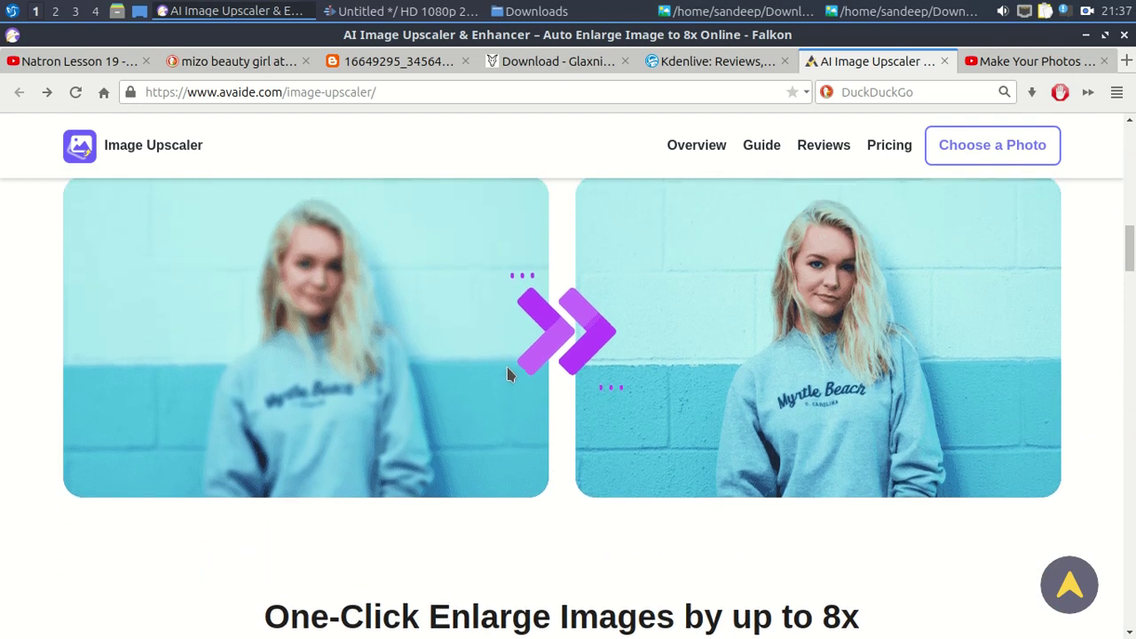
{"action": "scroll", "coordinate": [508, 373], "scroll_direction": "down", "scroll_amount": 4}
{"action": "scroll", "coordinate": [510, 368], "scroll_direction": "up", "scroll_amount": 2}
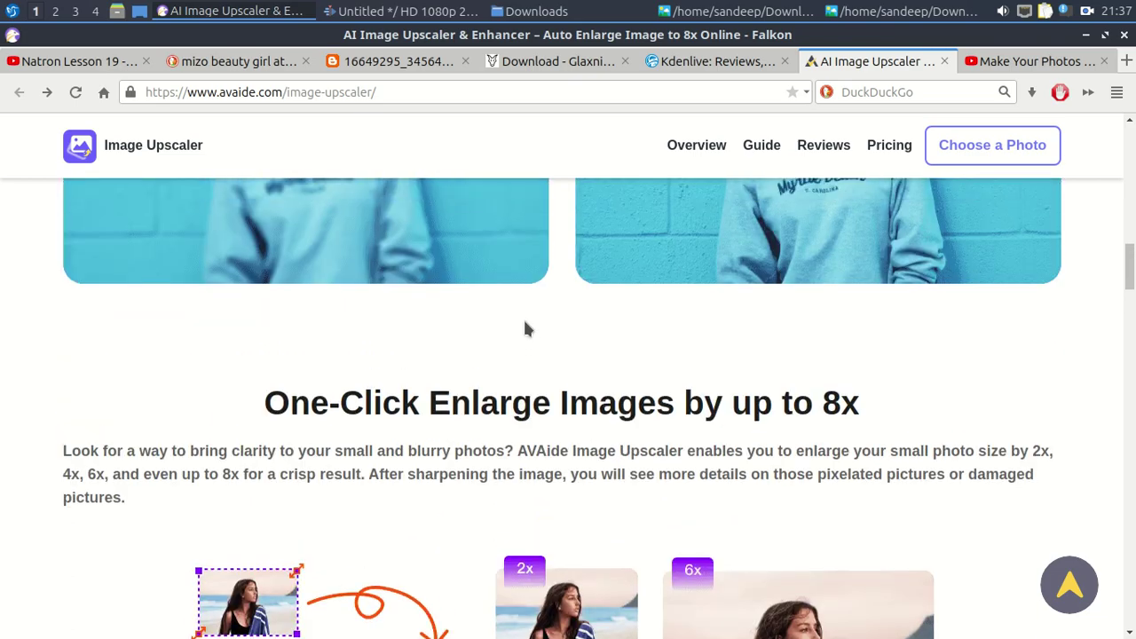
{"action": "scroll", "coordinate": [533, 320], "scroll_direction": "up", "scroll_amount": 3}
Step: Search DuckDuckGo's web results for 'online upscale image'
{"action": "left_click", "coordinate": [215, 62]}
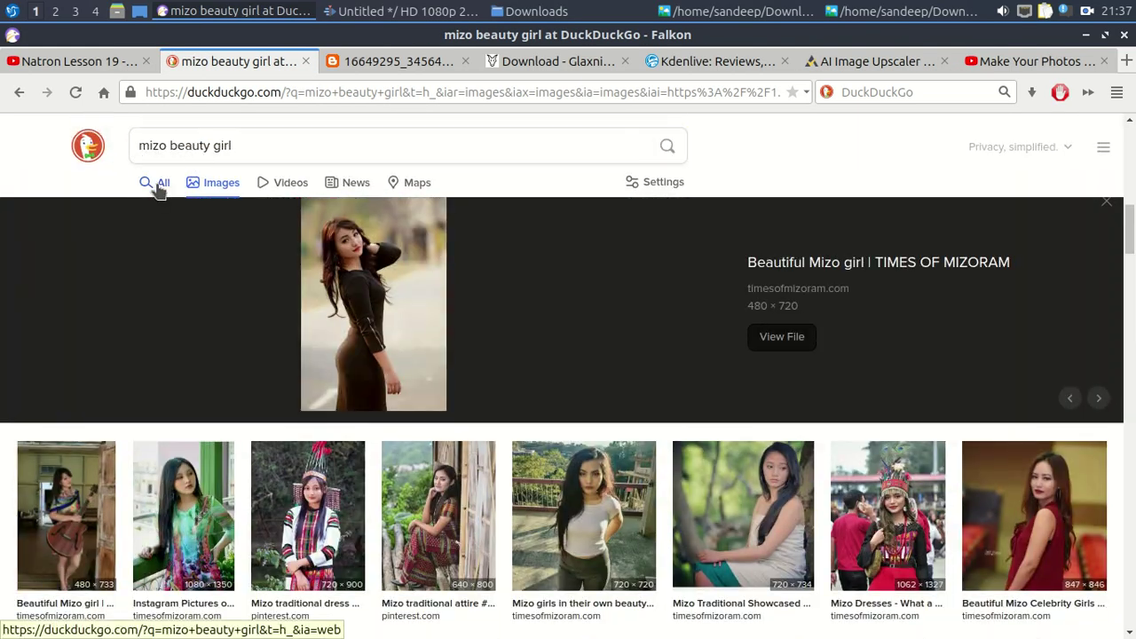
{"action": "left_click", "coordinate": [158, 183]}
{"action": "left_click_drag", "start_coordinate": [251, 144], "coordinate": [71, 144]}
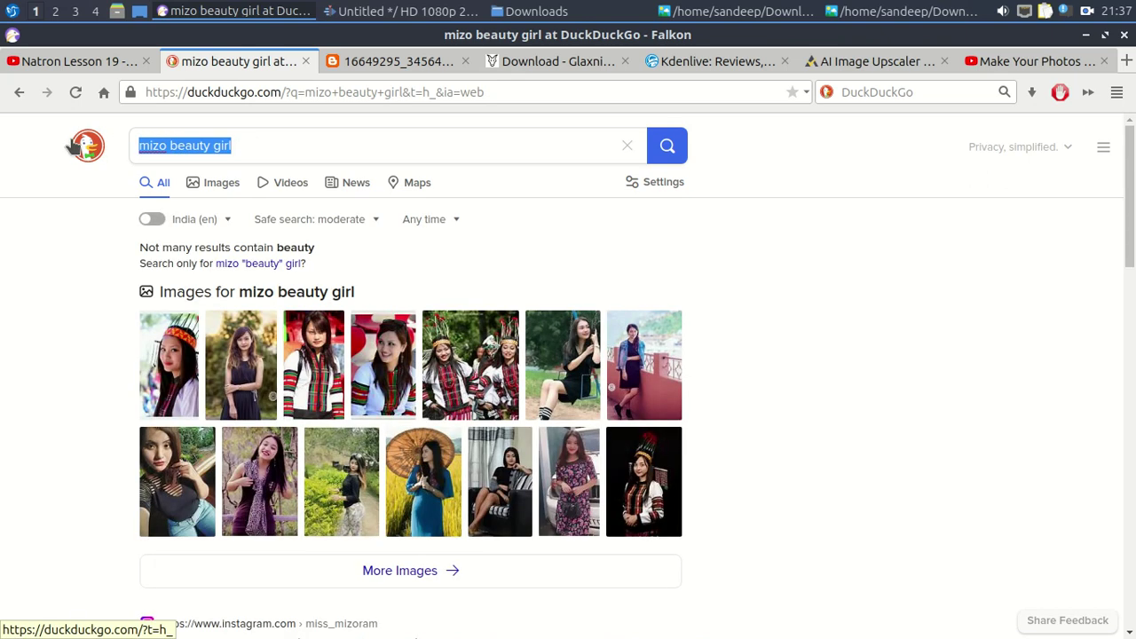
{"action": "type", "text": "online"}
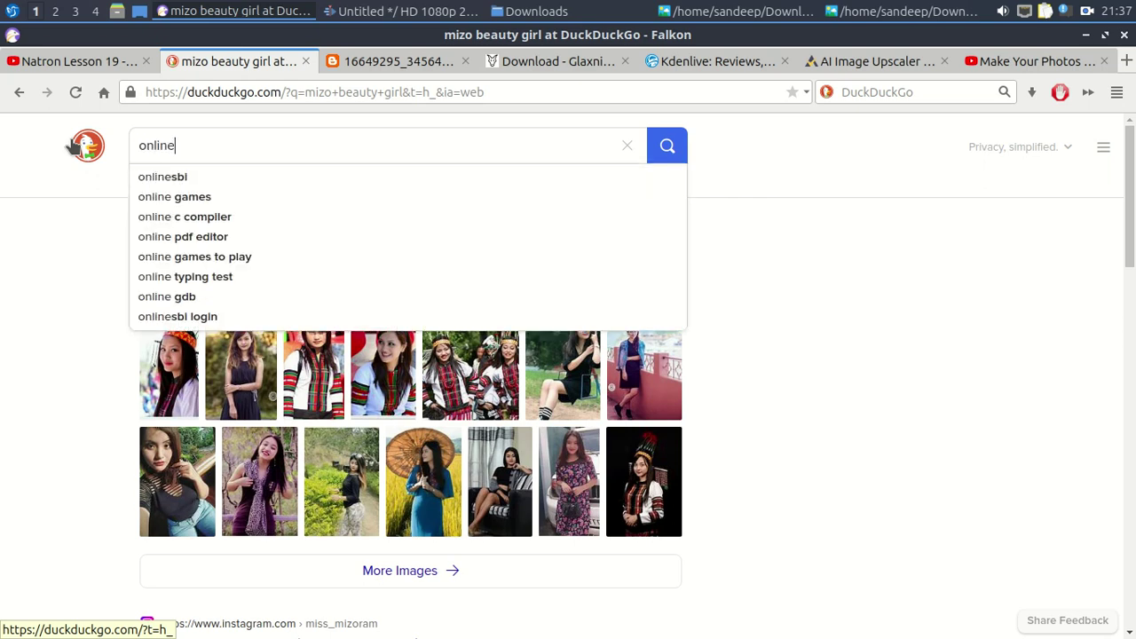
{"action": "type", "text": " upsca"}
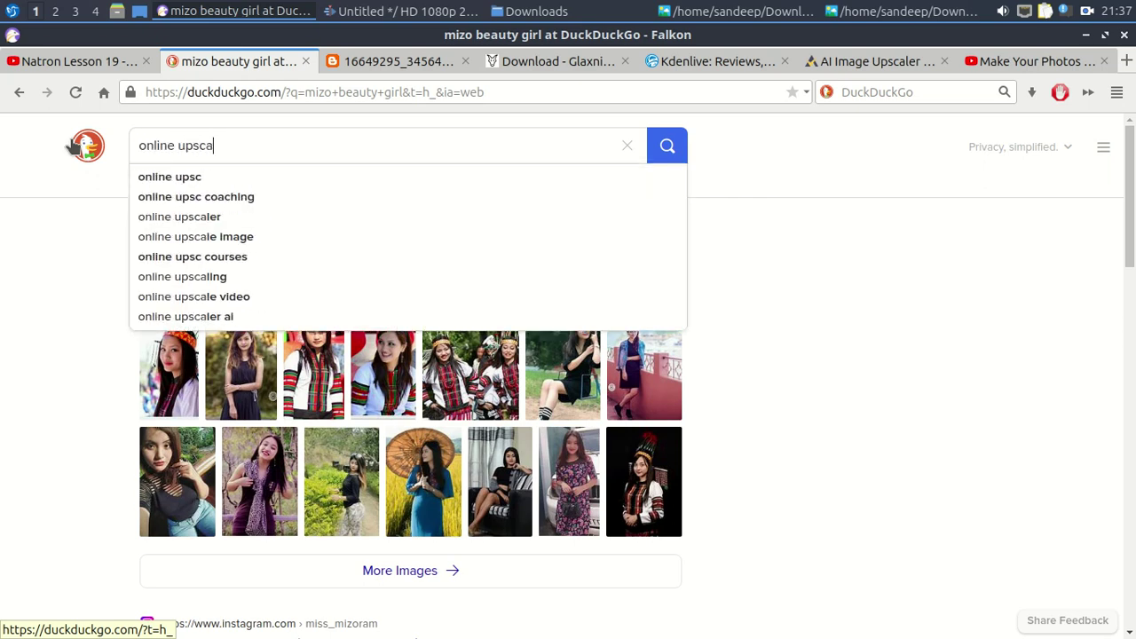
{"action": "type", "text": "le ima"}
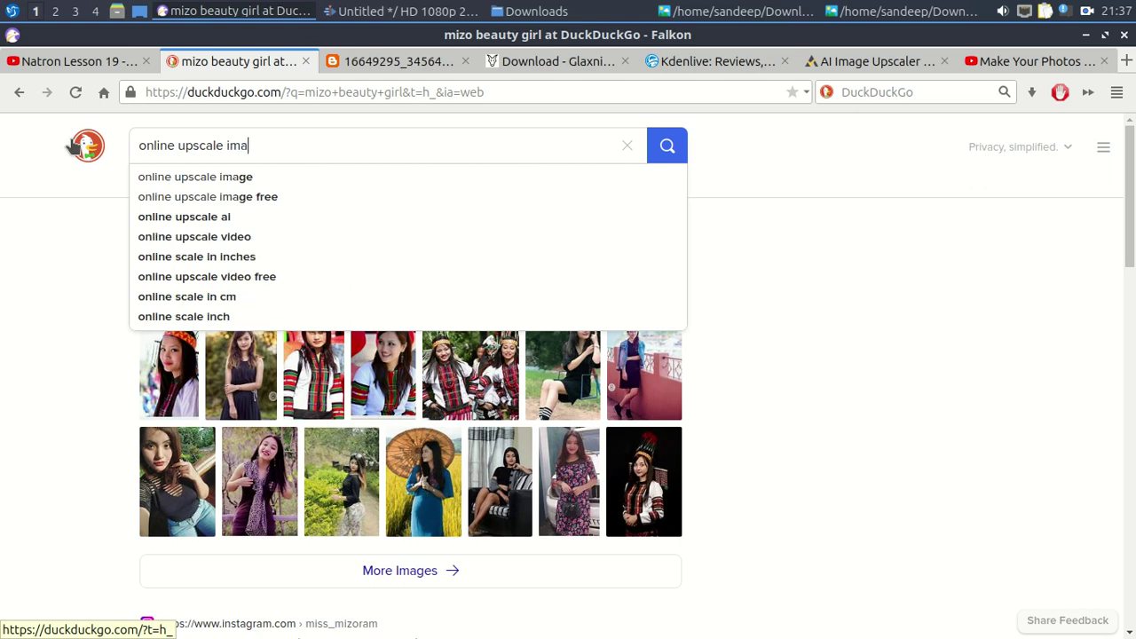
{"action": "type", "text": "ge"}
{"action": "key", "text": "Return"}
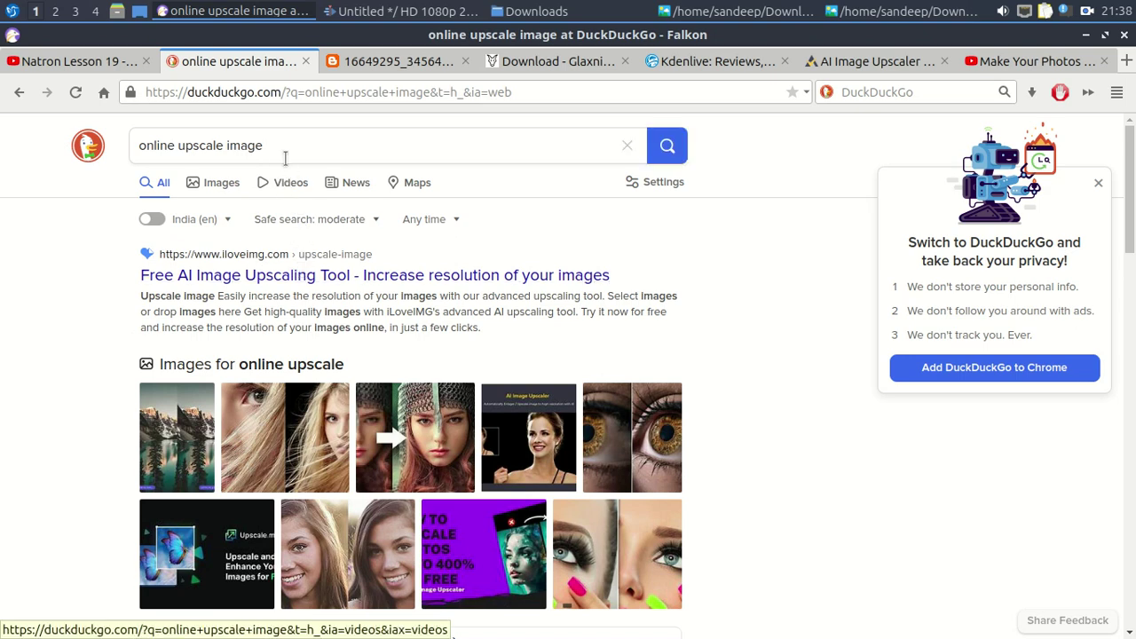
Step: Open the iLoveIMG upscale result in a new tab and switch to it
{"action": "right_click", "coordinate": [265, 282]}
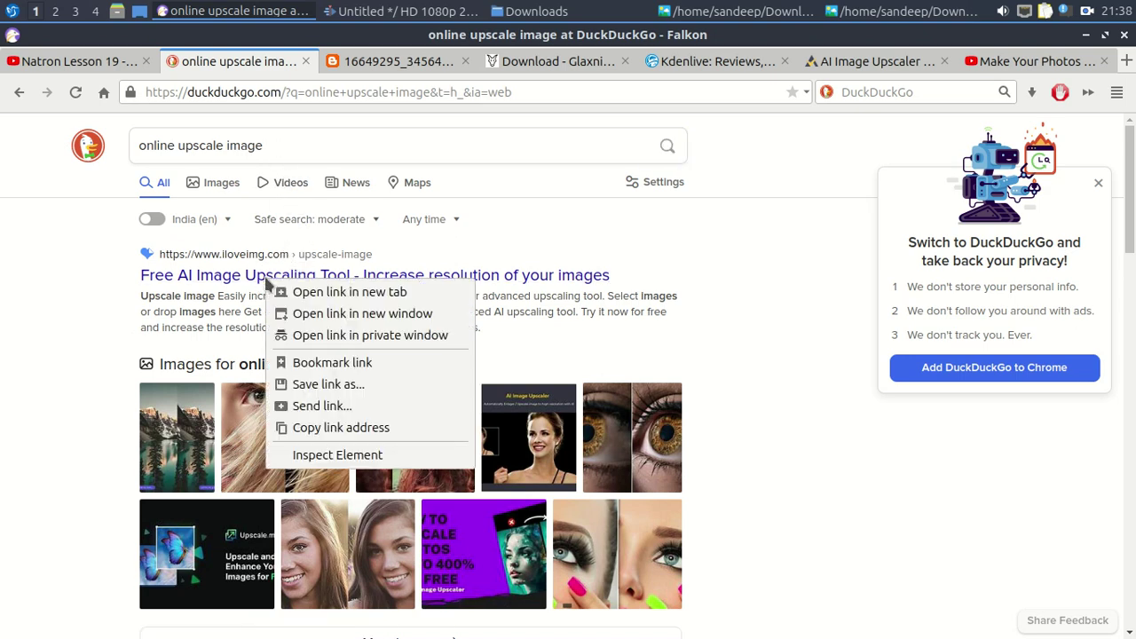
{"action": "left_click", "coordinate": [317, 293]}
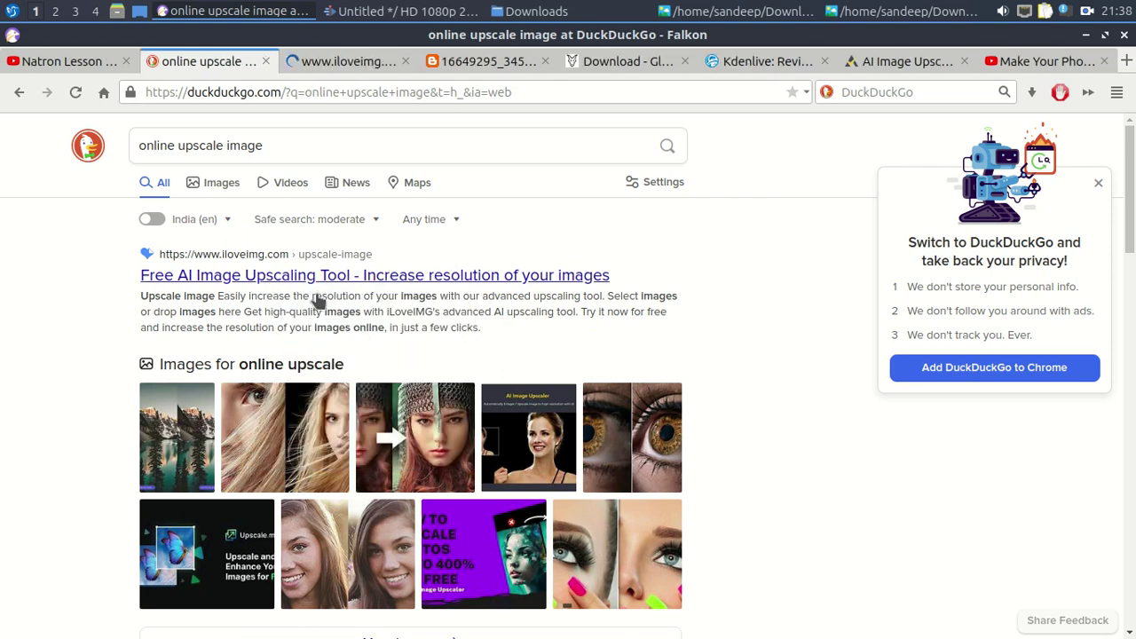
{"action": "scroll", "coordinate": [317, 302], "scroll_direction": "down", "scroll_amount": 2}
{"action": "left_click", "coordinate": [326, 69]}
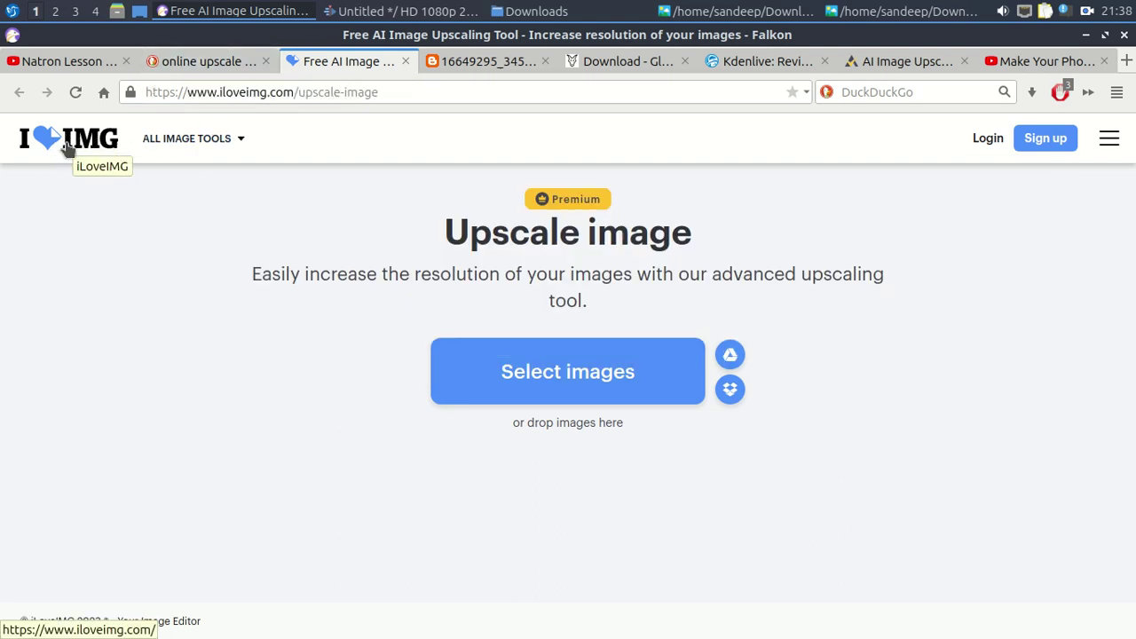
Step: Open the Img2Go upscale-image result from DuckDuckGo in a new tab and view it
{"action": "left_click", "coordinate": [189, 61]}
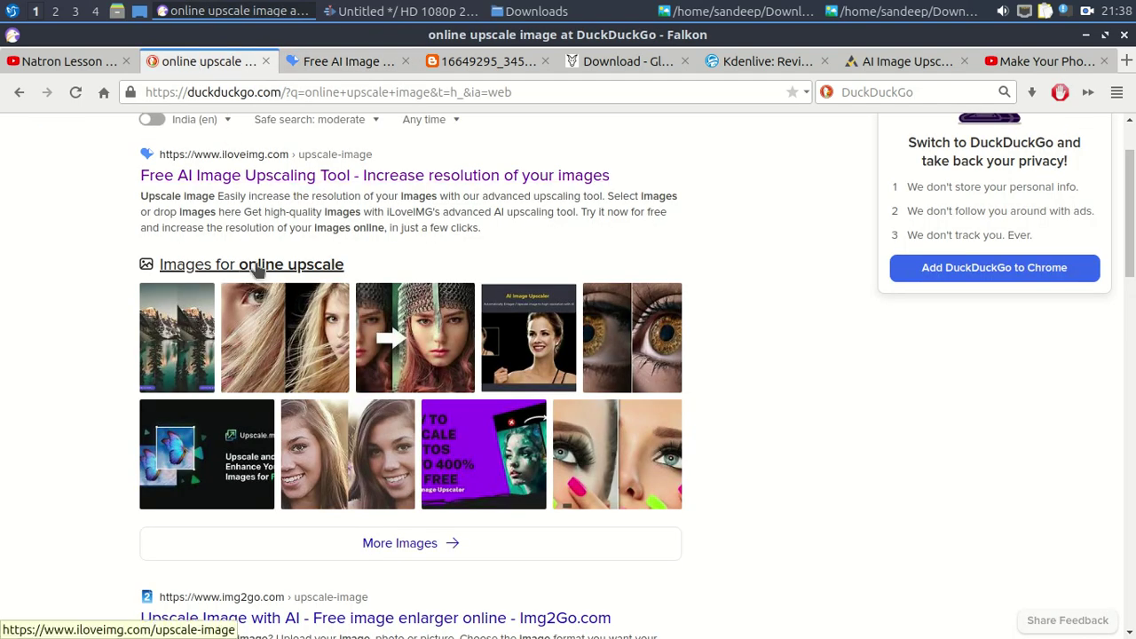
{"action": "scroll", "coordinate": [311, 374], "scroll_direction": "down", "scroll_amount": 5}
{"action": "scroll", "coordinate": [293, 374], "scroll_direction": "down", "scroll_amount": 1}
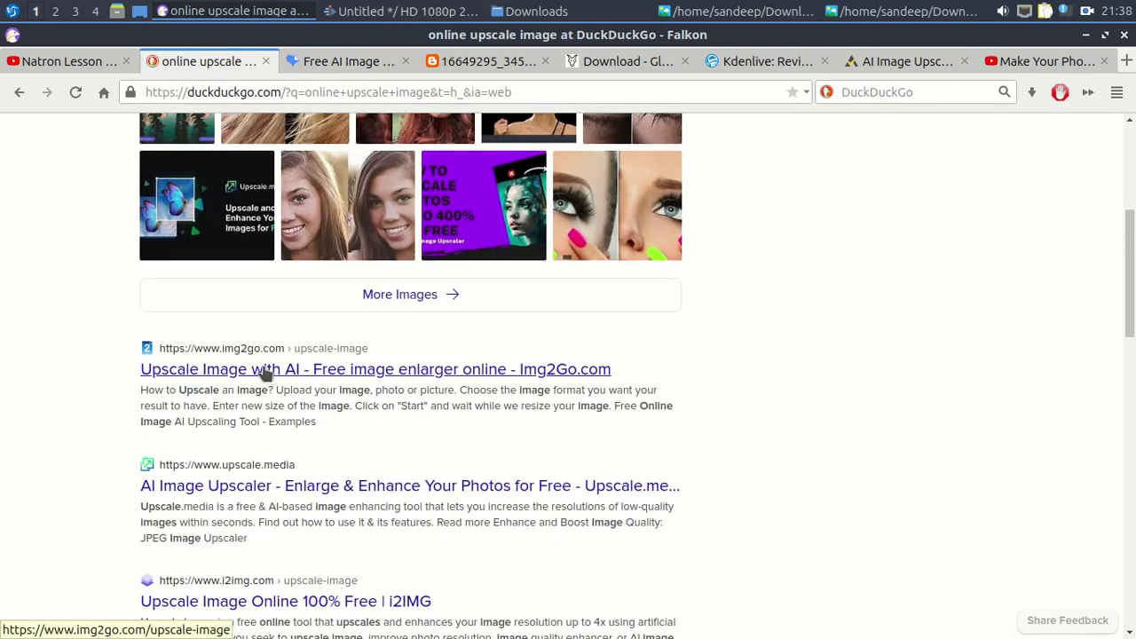
{"action": "right_click", "coordinate": [264, 374]}
{"action": "left_click", "coordinate": [342, 381]}
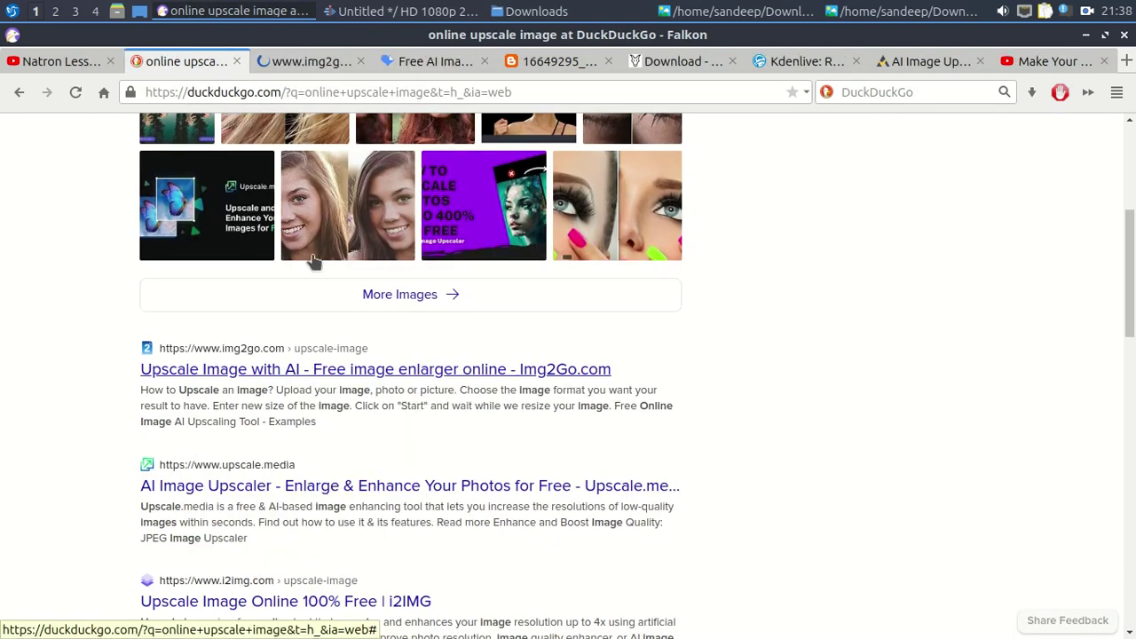
{"action": "left_click", "coordinate": [295, 64]}
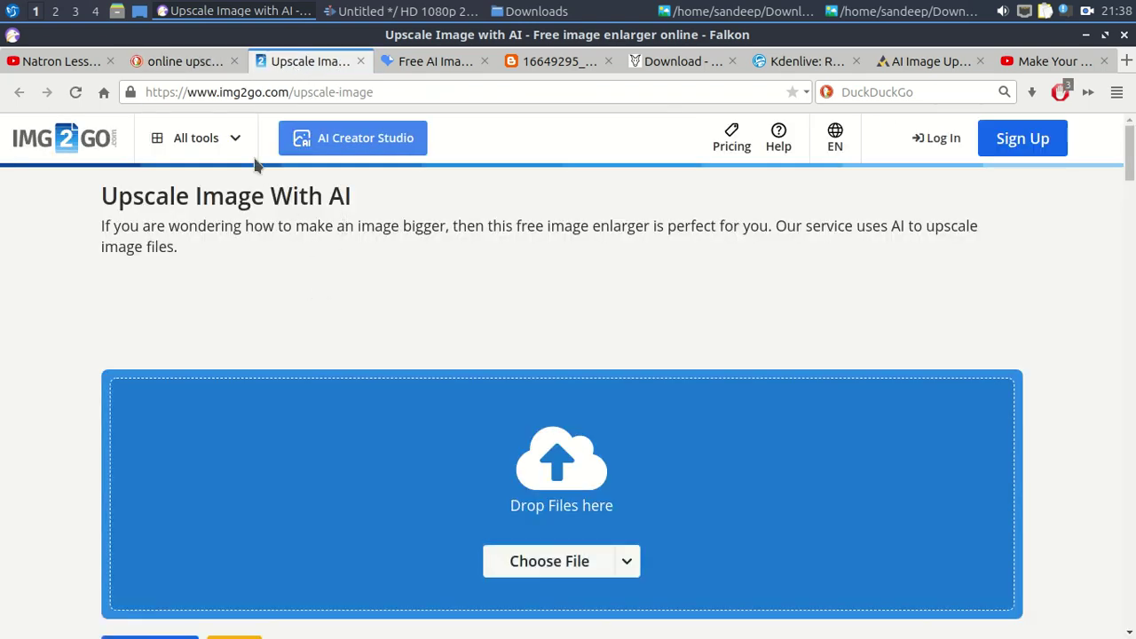
Step: Open the i2IMG upscale-image result in a new tab and scroll through its page
{"action": "left_click", "coordinate": [185, 62]}
{"action": "scroll", "coordinate": [279, 266], "scroll_direction": "down", "scroll_amount": 3}
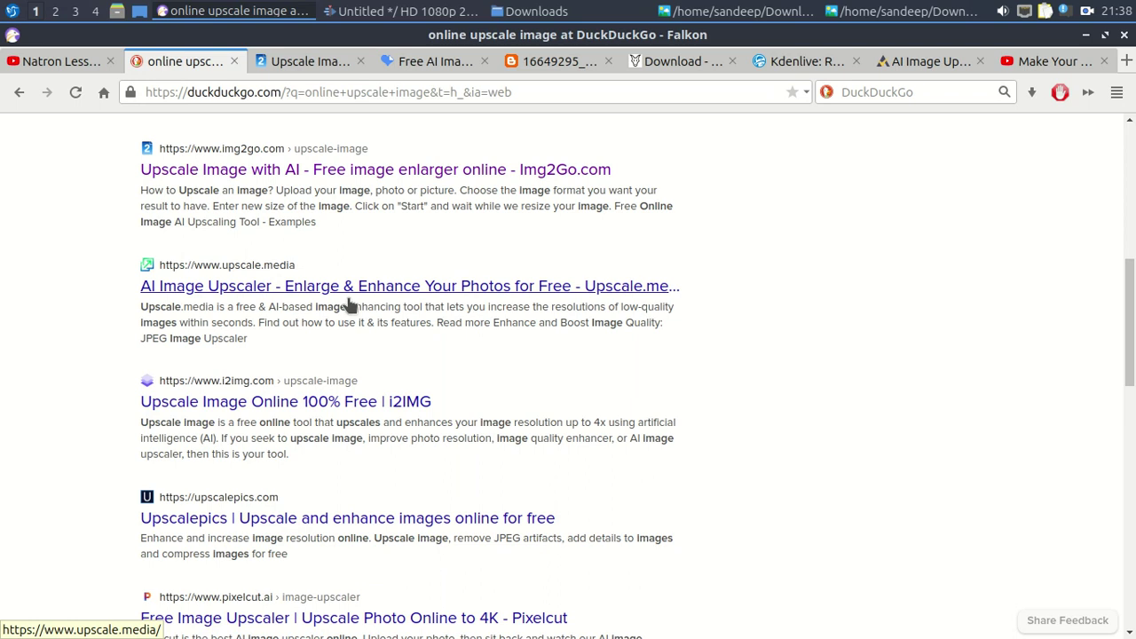
{"action": "right_click", "coordinate": [288, 409]}
{"action": "left_click", "coordinate": [324, 417]}
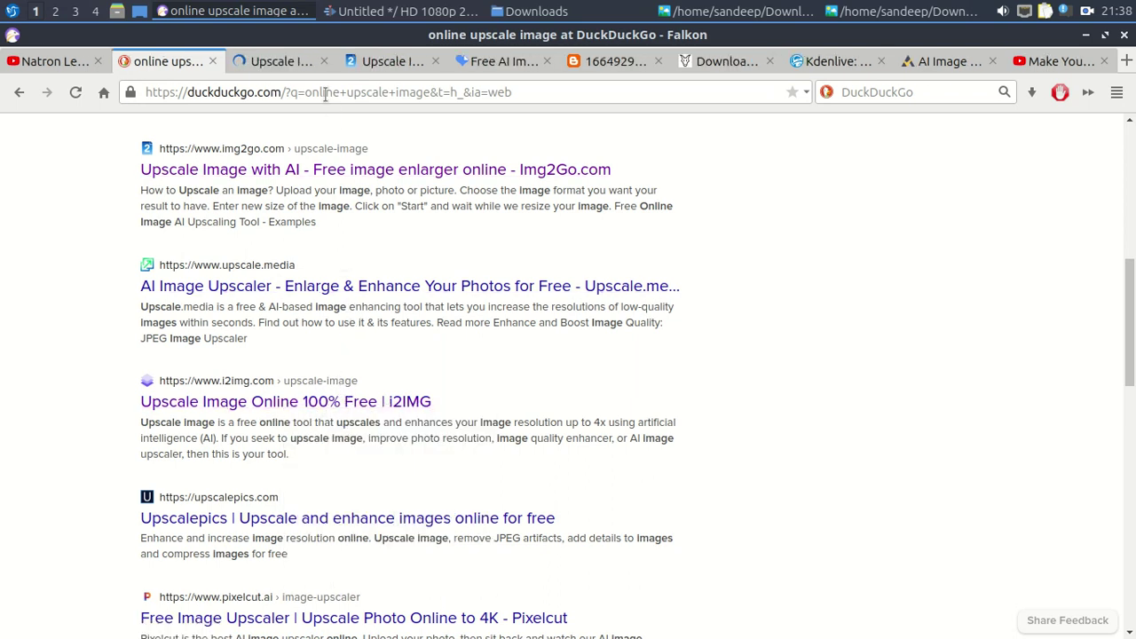
{"action": "left_click", "coordinate": [271, 61]}
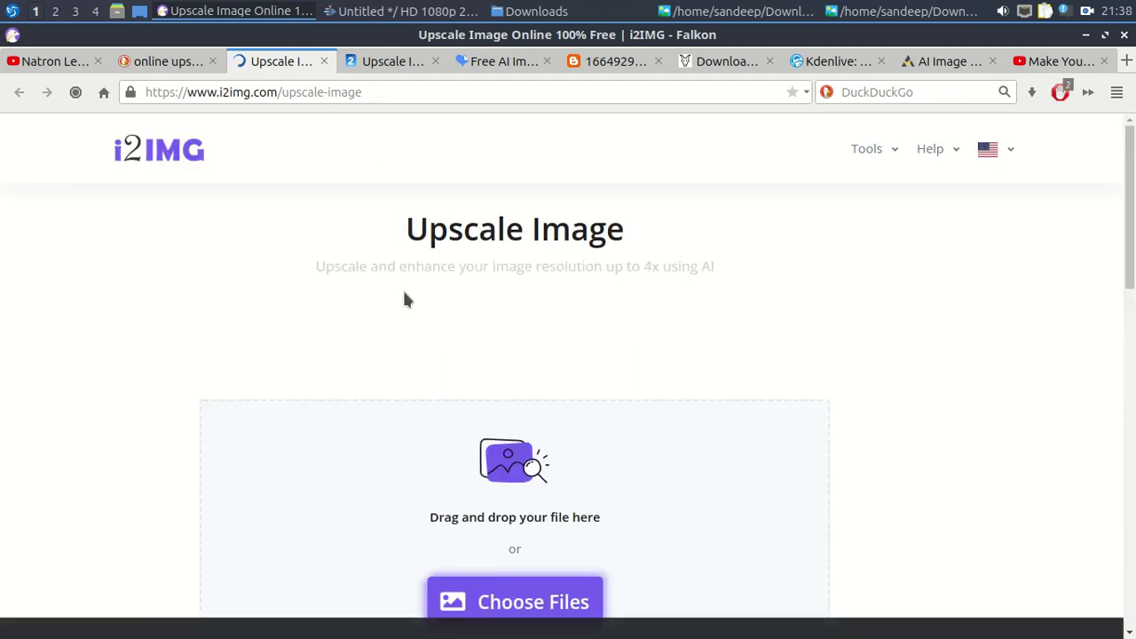
{"action": "scroll", "coordinate": [452, 327], "scroll_direction": "down", "scroll_amount": 3}
{"action": "scroll", "coordinate": [454, 311], "scroll_direction": "down", "scroll_amount": 2}
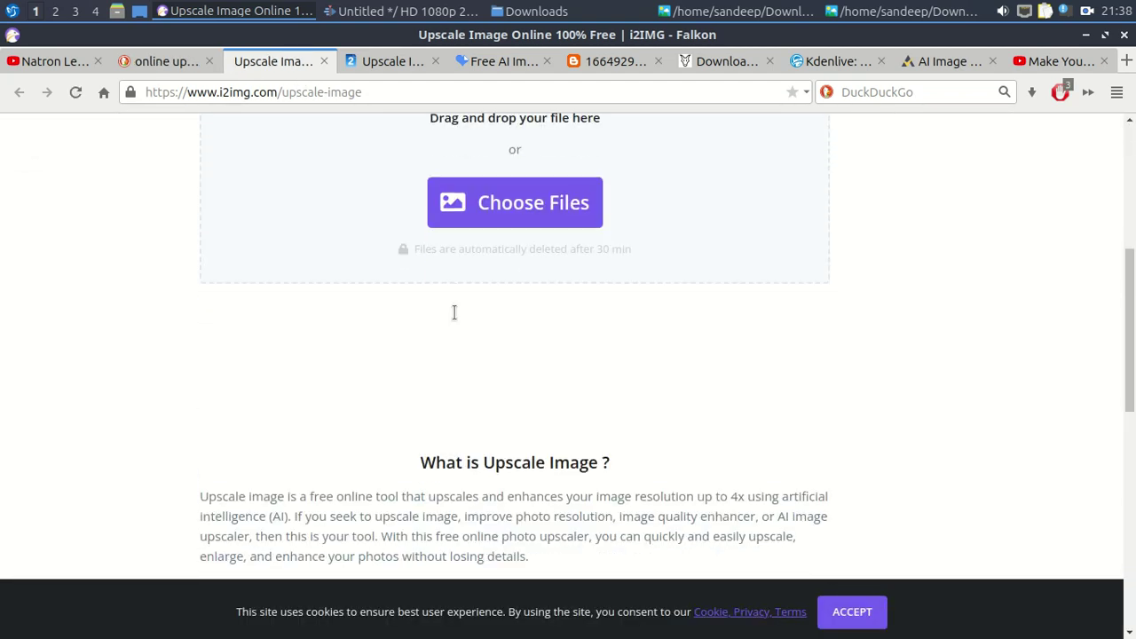
{"action": "scroll", "coordinate": [456, 319], "scroll_direction": "down", "scroll_amount": 4}
{"action": "scroll", "coordinate": [456, 319], "scroll_direction": "up", "scroll_amount": 3}
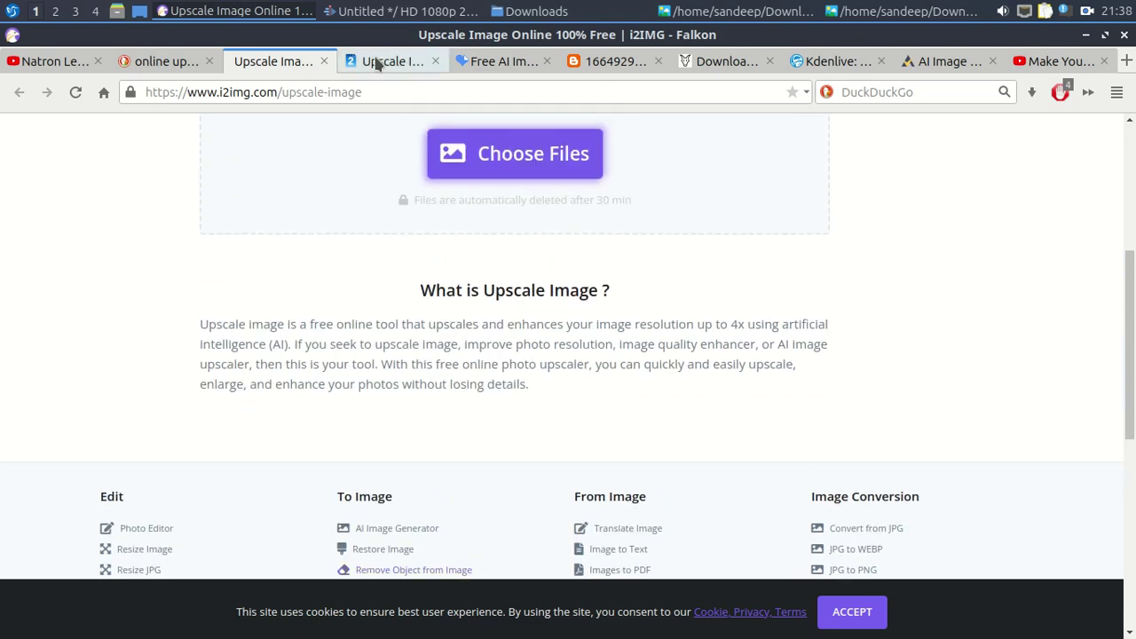
Step: Scroll through the Img2Go upscale page to look over its upload area
{"action": "left_click", "coordinate": [386, 61]}
{"action": "scroll", "coordinate": [459, 266], "scroll_direction": "down", "scroll_amount": 2}
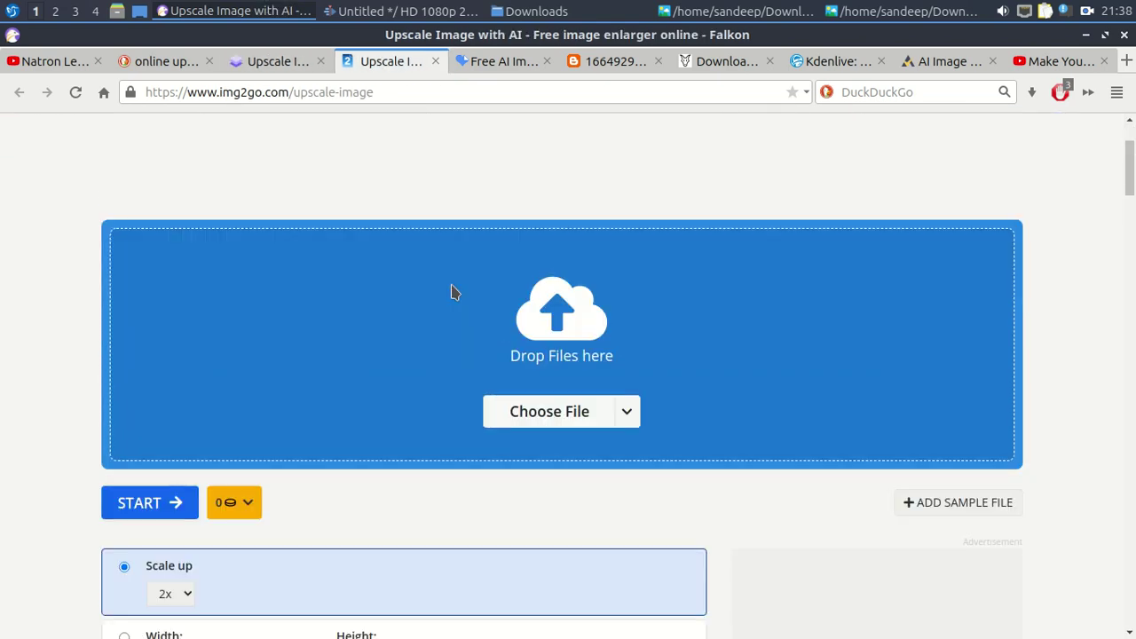
{"action": "scroll", "coordinate": [452, 292], "scroll_direction": "down", "scroll_amount": 3}
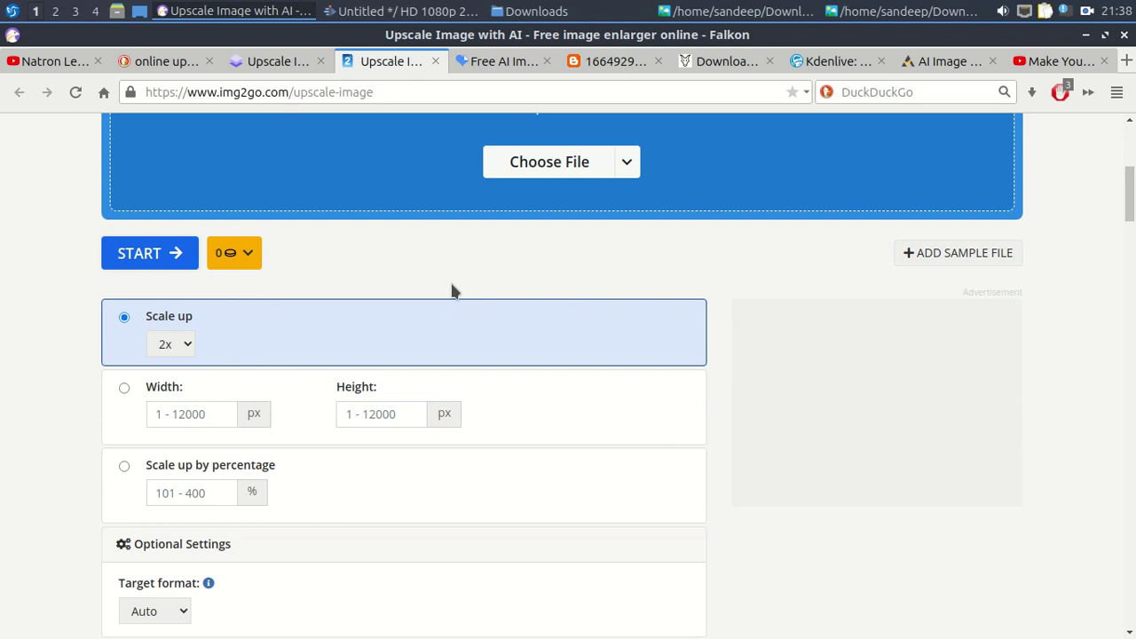
{"action": "scroll", "coordinate": [451, 289], "scroll_direction": "up", "scroll_amount": 5}
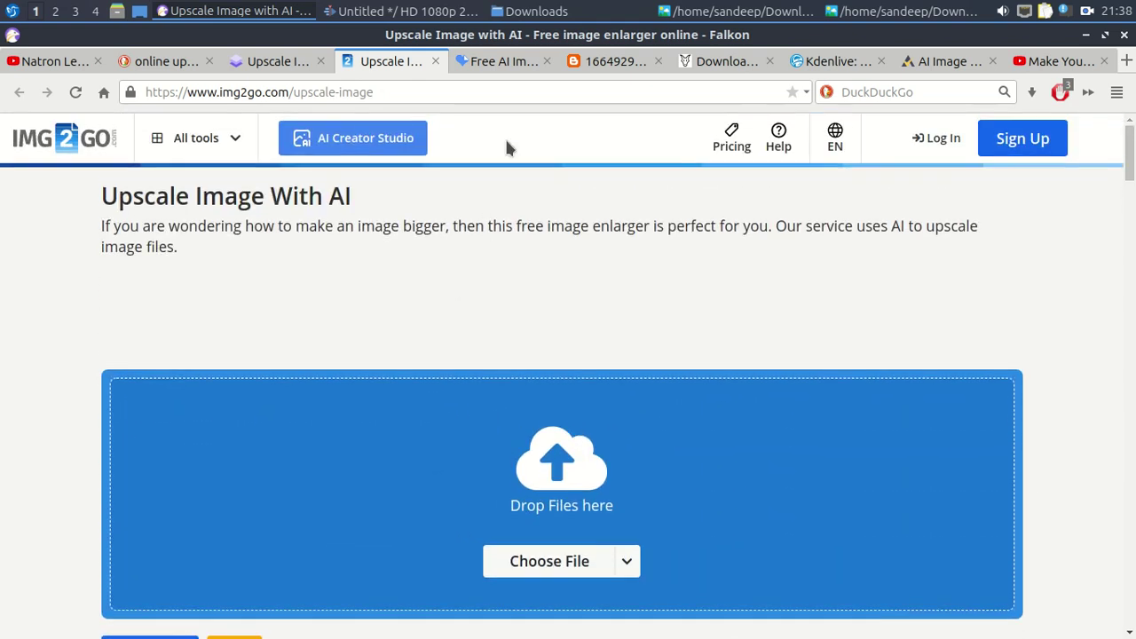
Step: Pass the iLoveIMG, portrait and Glaxnimate tabs to reach AVAide, scrolled to its top upload area
{"action": "left_click", "coordinate": [493, 61]}
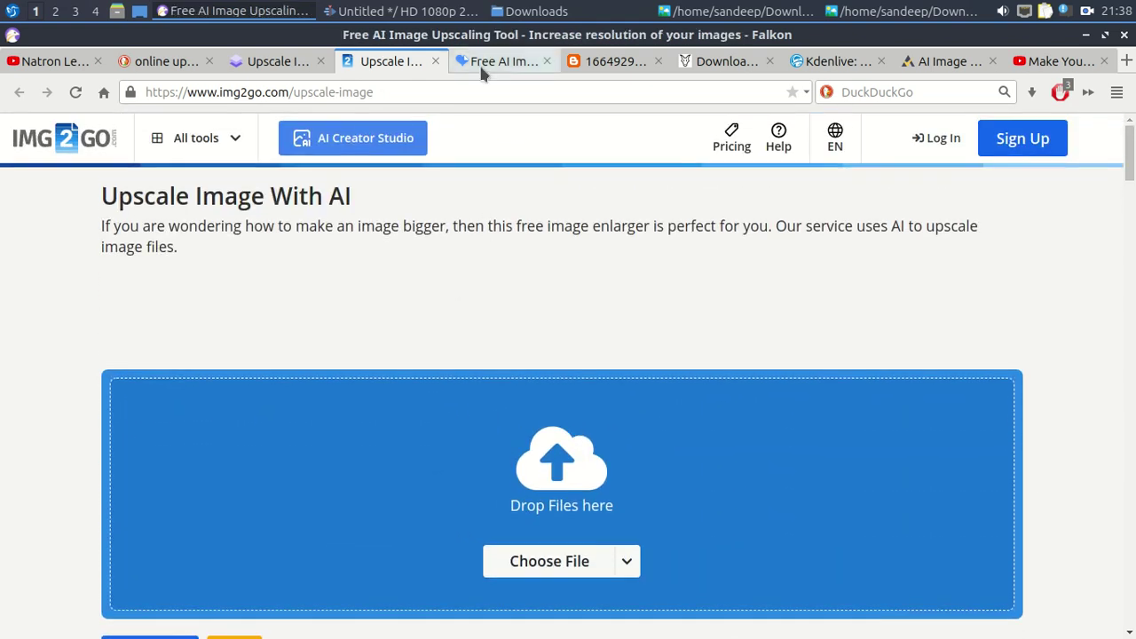
{"action": "left_click", "coordinate": [613, 61]}
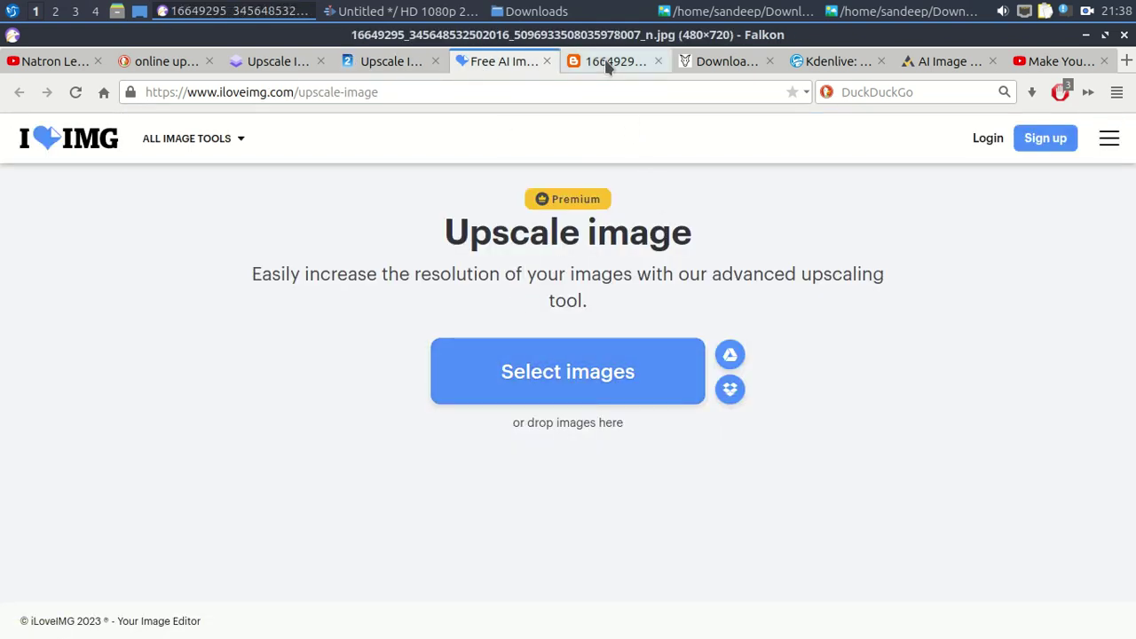
{"action": "left_click", "coordinate": [722, 61]}
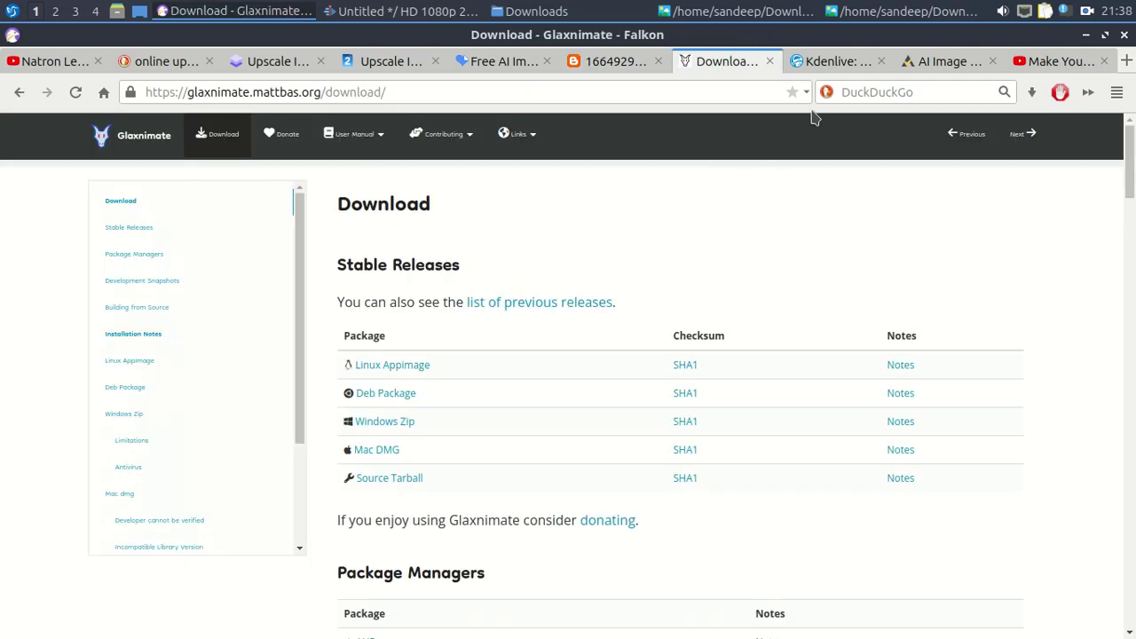
{"action": "left_click", "coordinate": [941, 61]}
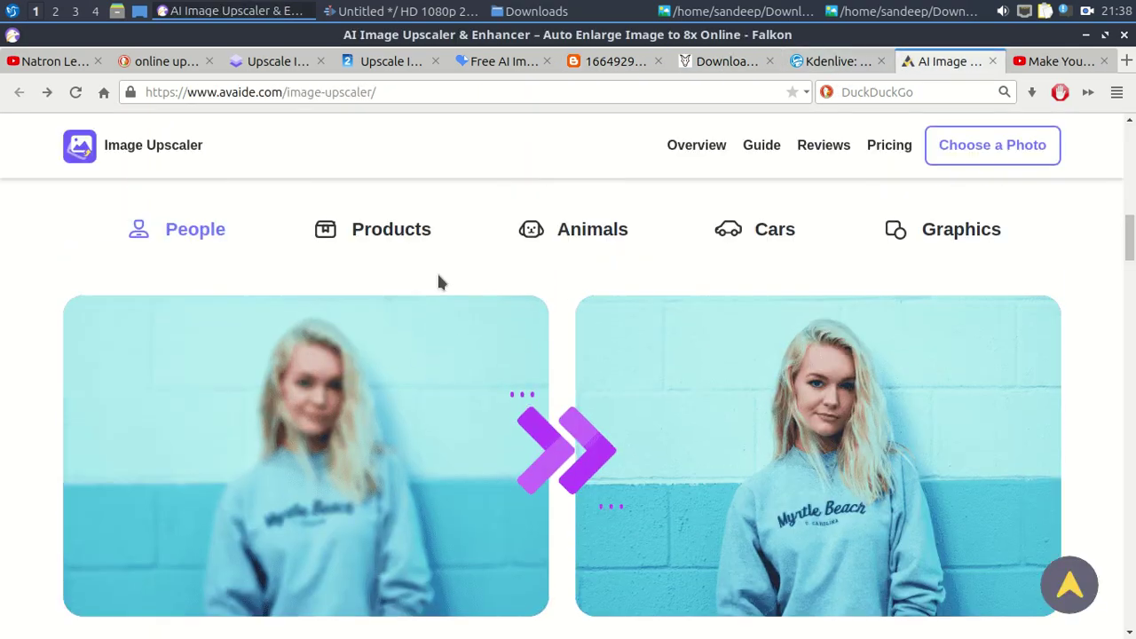
{"action": "scroll", "coordinate": [438, 276], "scroll_direction": "up", "scroll_amount": 5}
{"action": "scroll", "coordinate": [452, 276], "scroll_direction": "up", "scroll_amount": 5}
{"action": "scroll", "coordinate": [454, 276], "scroll_direction": "up", "scroll_amount": 3}
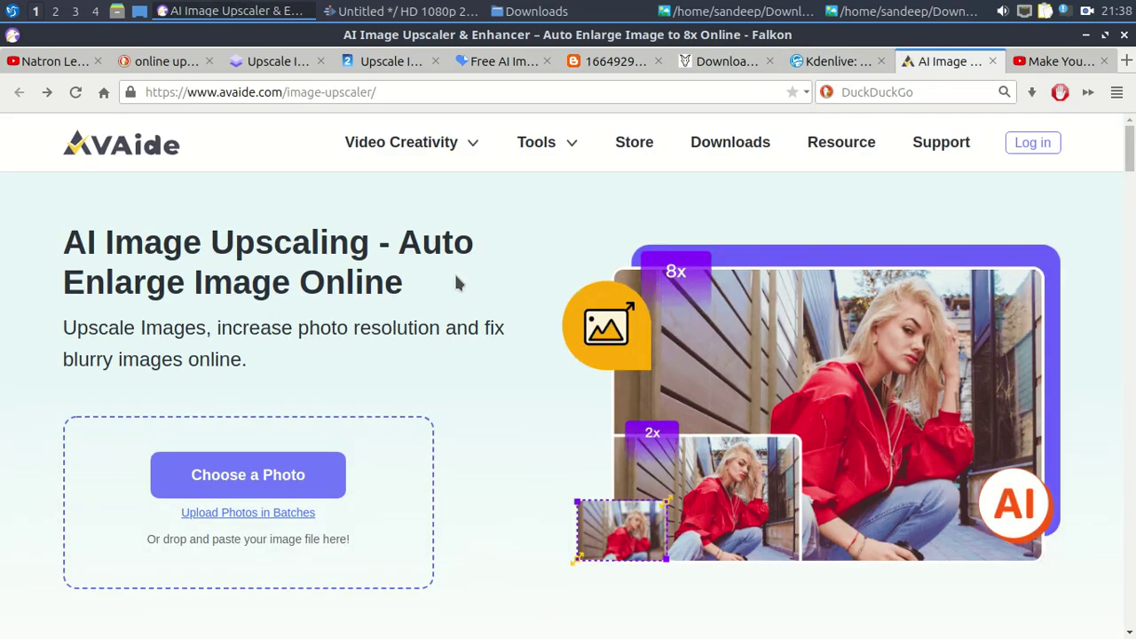
{"action": "scroll", "coordinate": [470, 280], "scroll_direction": "down", "scroll_amount": 1}
{"action": "scroll", "coordinate": [533, 337], "scroll_direction": "up", "scroll_amount": 1}
Step: Tour the i2IMG, Img2Go and iLoveIMG upscaler tabs and the DuckDuckGo results
{"action": "mouse_move", "coordinate": [410, 142]}
{"action": "left_click", "coordinate": [407, 93]}
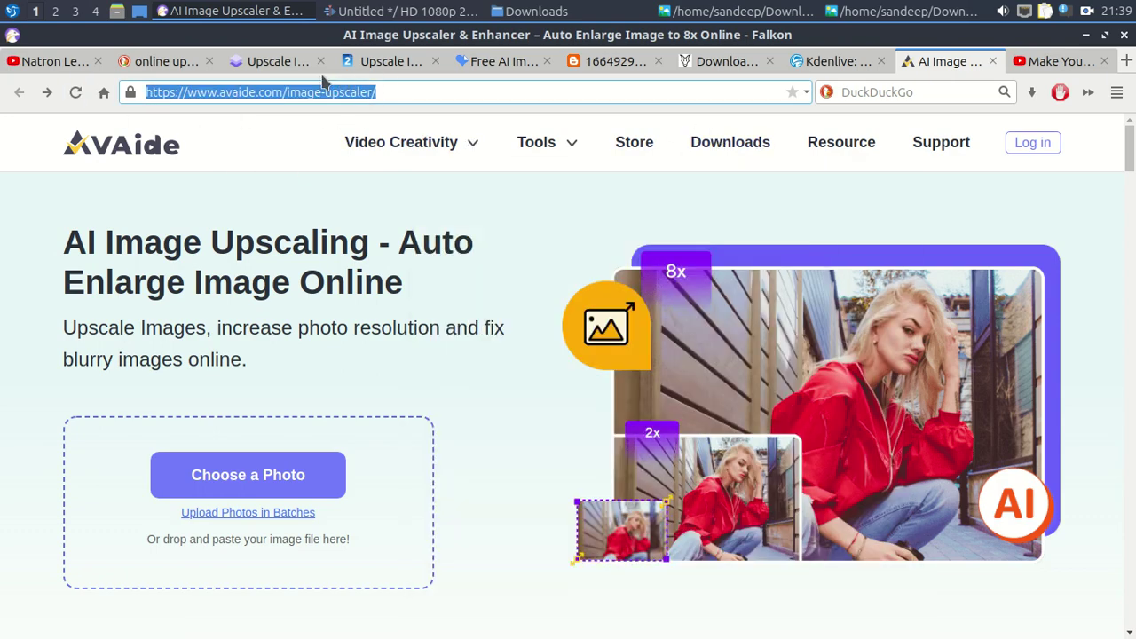
{"action": "left_click", "coordinate": [269, 62]}
{"action": "scroll", "coordinate": [266, 168], "scroll_direction": "up", "scroll_amount": 5}
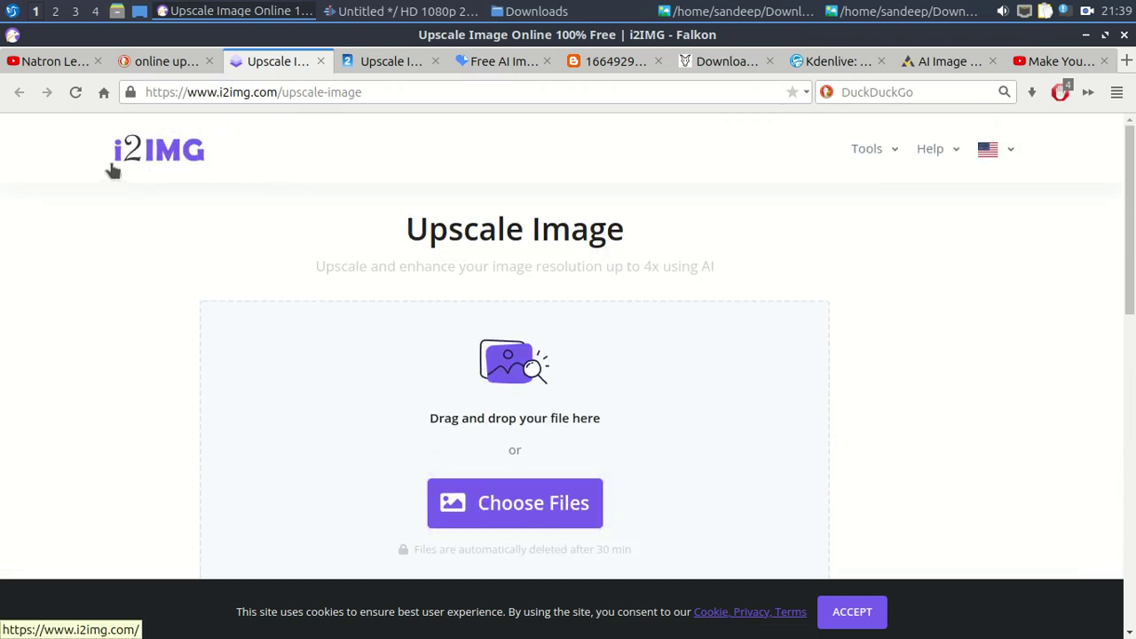
{"action": "left_click", "coordinate": [360, 62]}
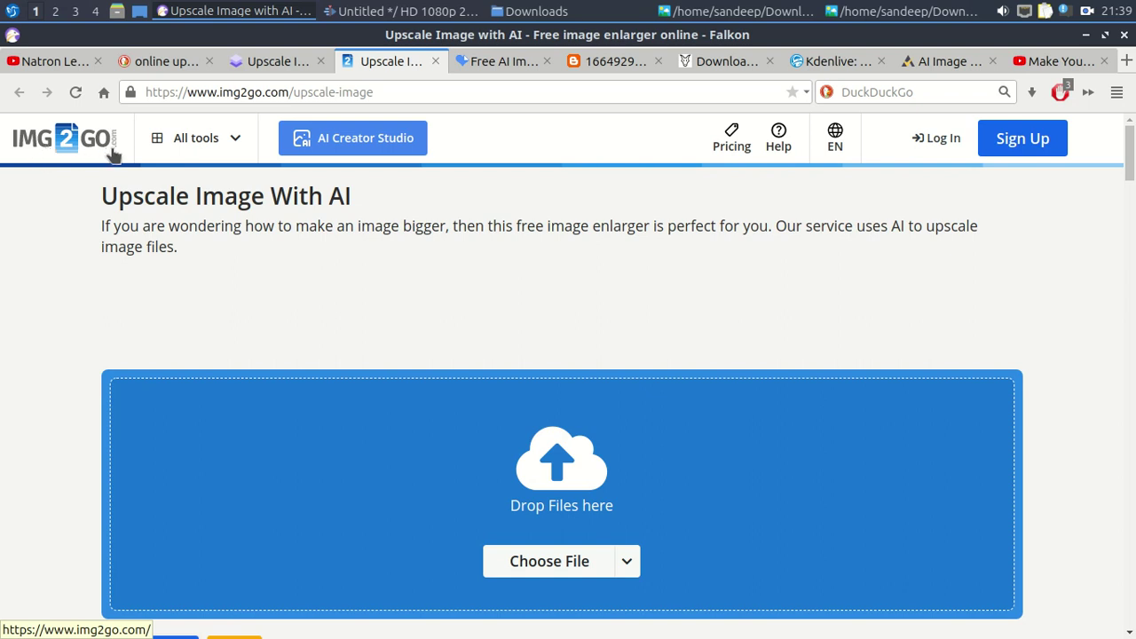
{"action": "left_click", "coordinate": [484, 63]}
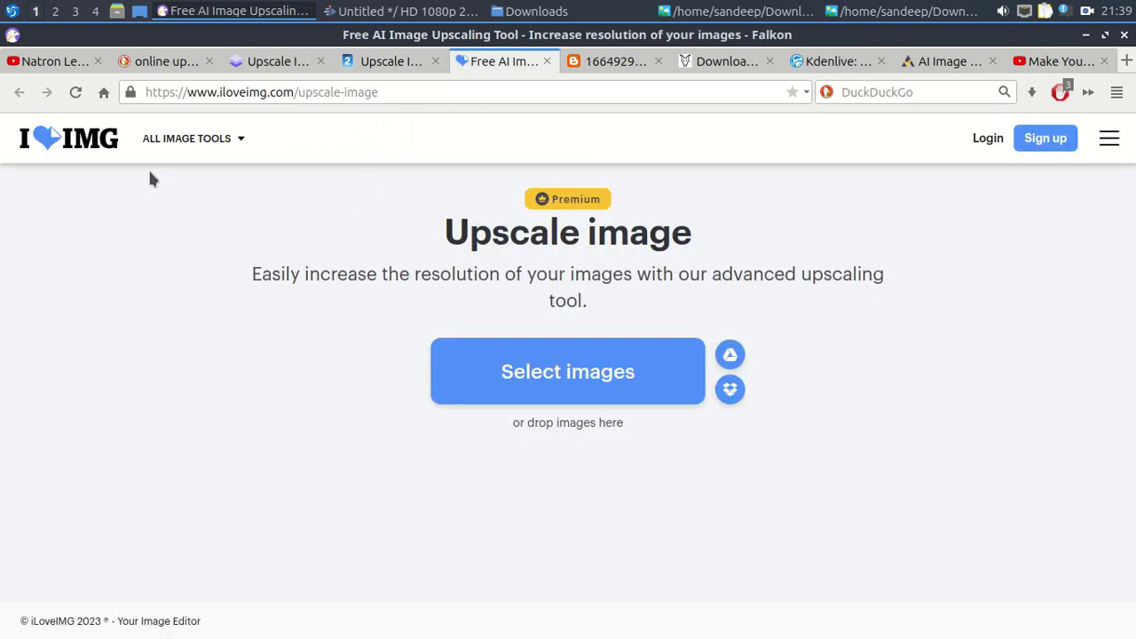
{"action": "left_click", "coordinate": [143, 60]}
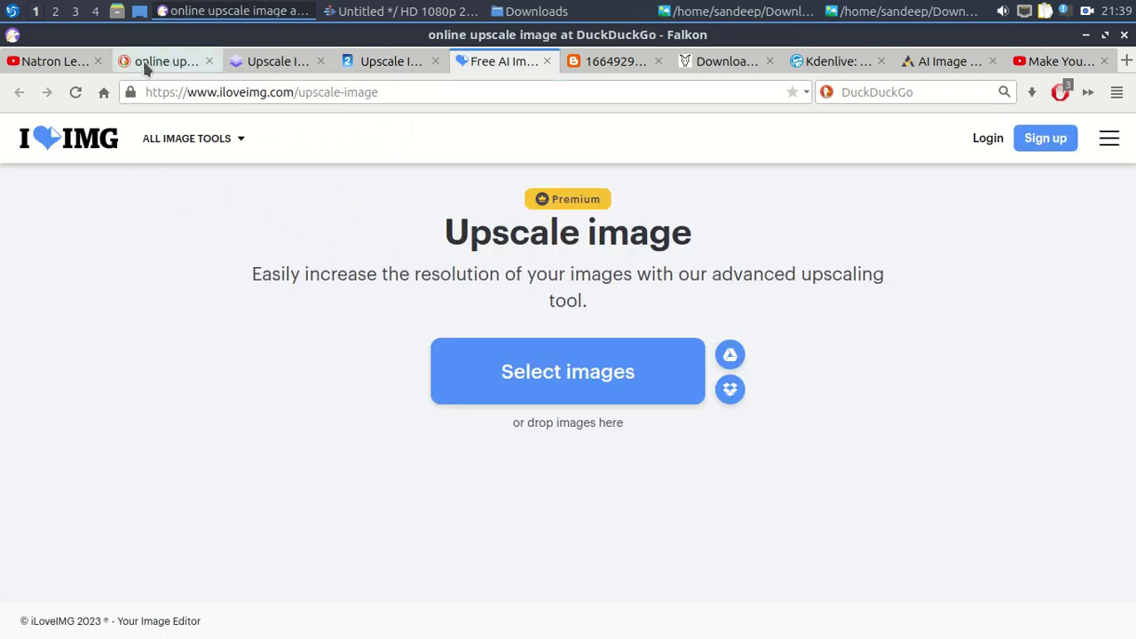
{"action": "scroll", "coordinate": [132, 180], "scroll_direction": "up", "scroll_amount": 3}
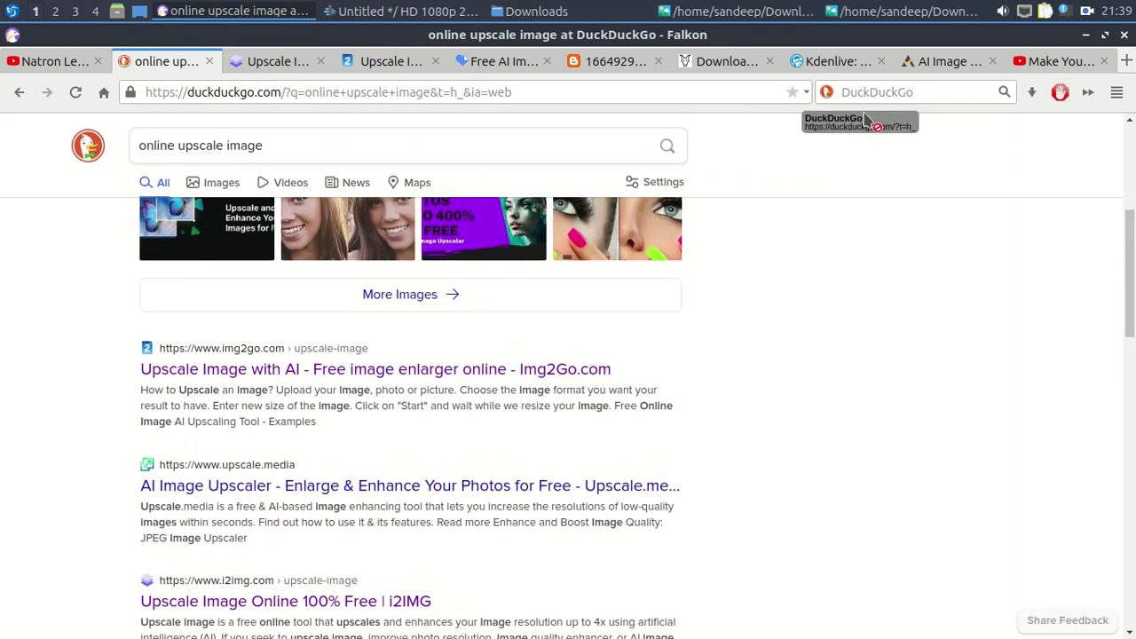
Step: Return to AVAide, minimise Falkon to show both portrait viewers, and finish the recording
{"action": "left_click", "coordinate": [929, 69]}
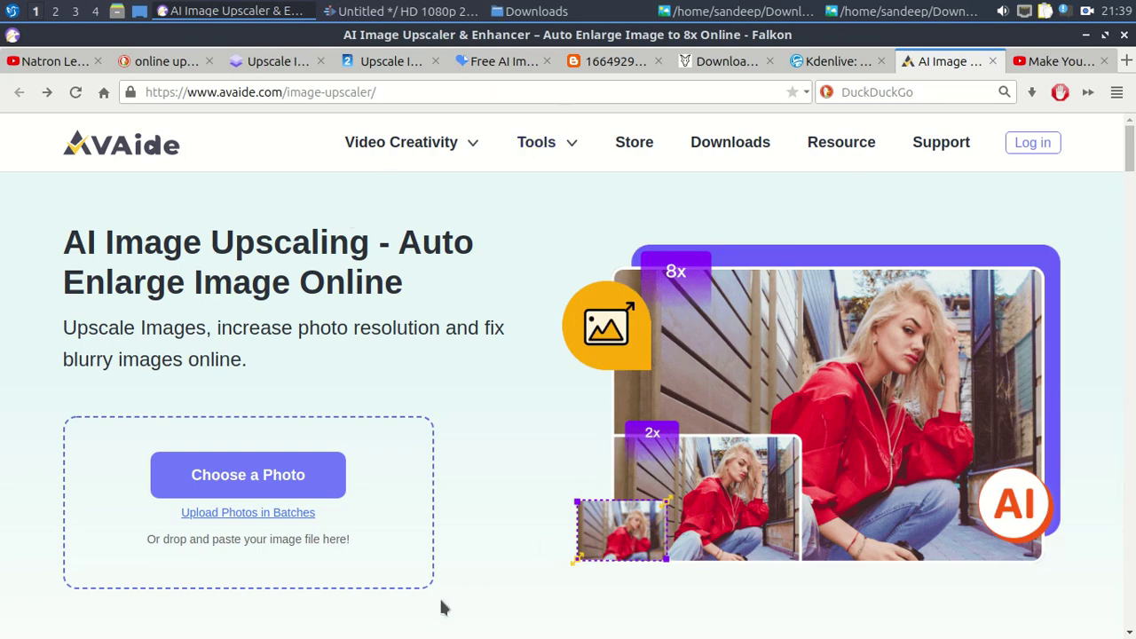
{"action": "left_click", "coordinate": [1082, 37]}
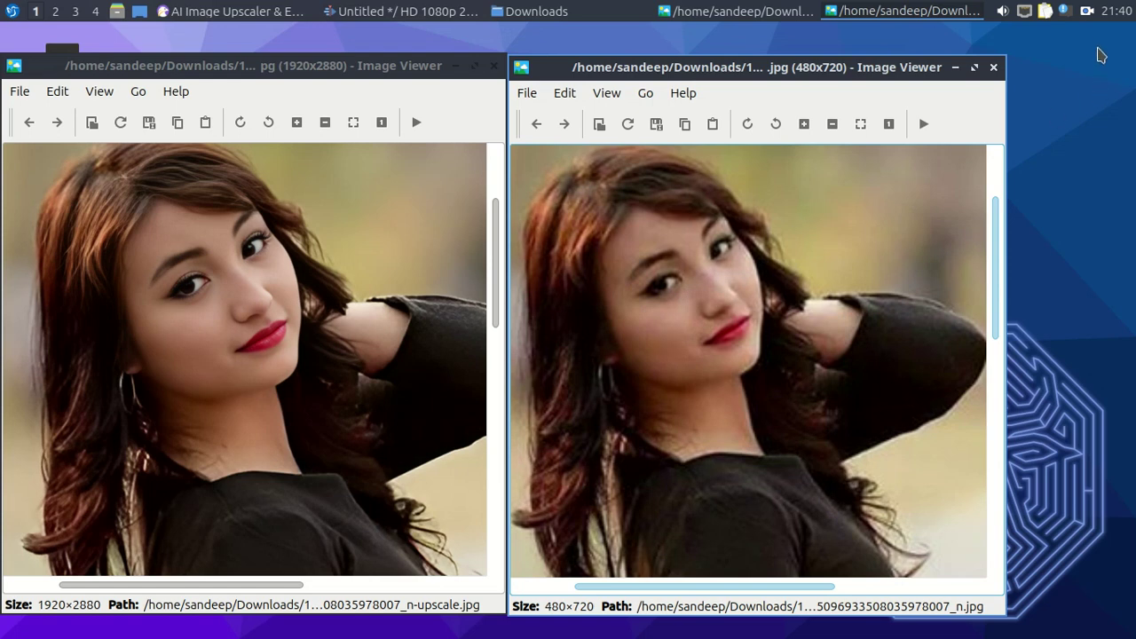
{"action": "left_click", "coordinate": [1088, 14]}
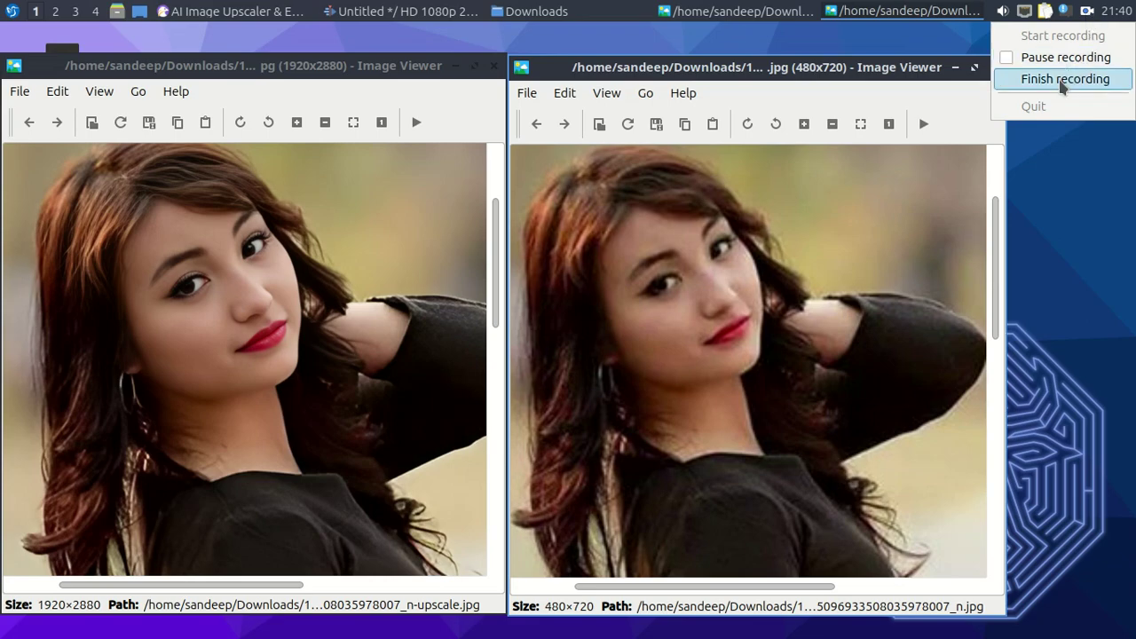